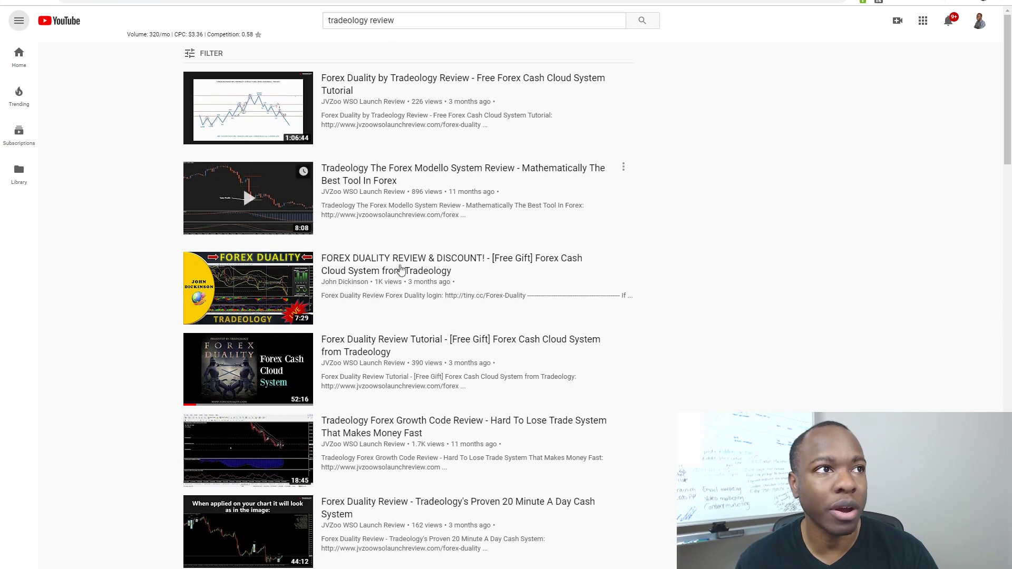
Step: Open the reuploaded video "How to Earn $1134 Per Day Forex Trading For Beginners |Tradeology review" from the search results
key(ctrl+plus)
key(ctrl+plus)
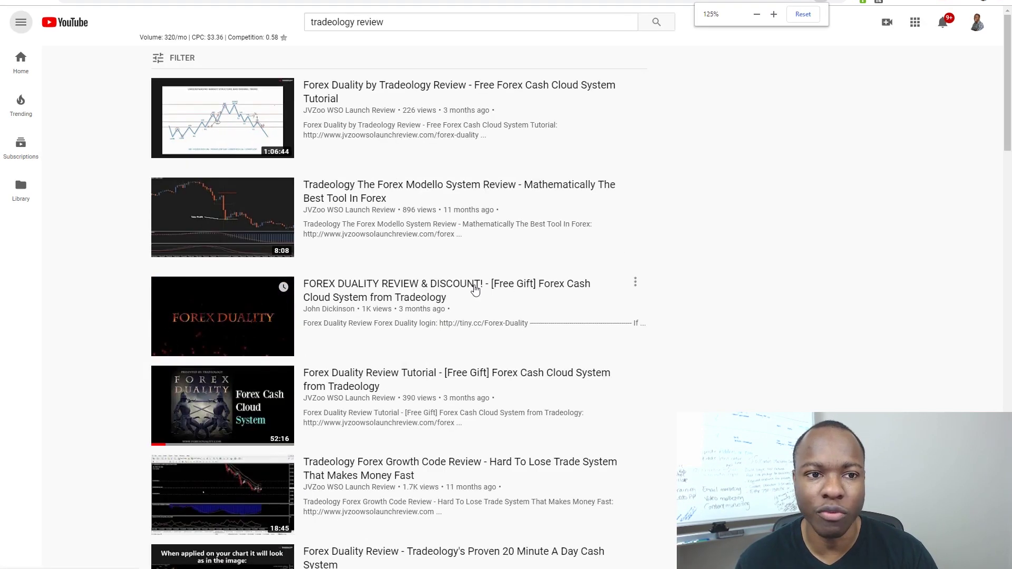
scroll(475, 290, down, 2)
scroll(475, 290, up, 2)
scroll(475, 290, down, 1)
scroll(475, 290, down, 5)
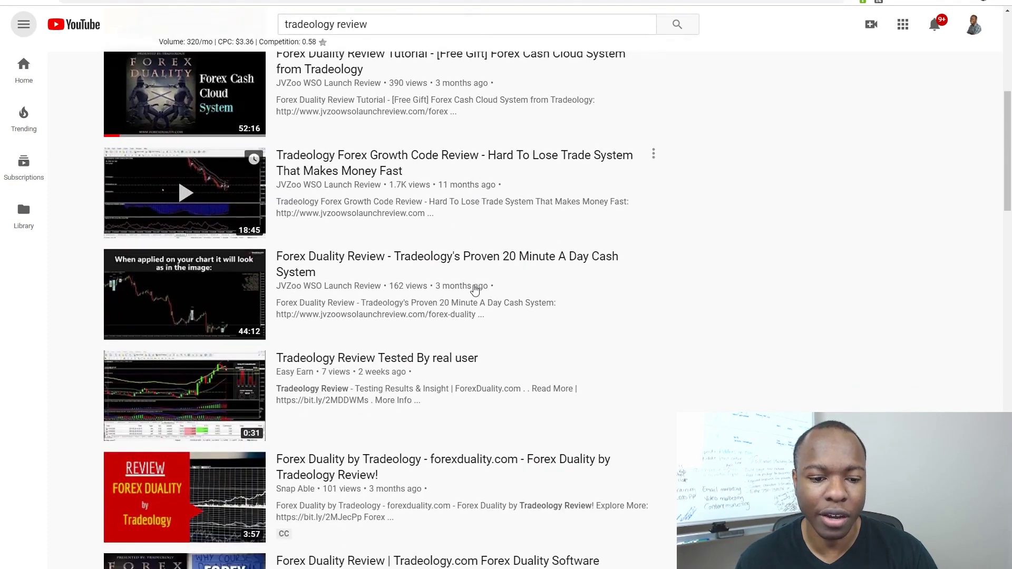
scroll(474, 290, down, 5)
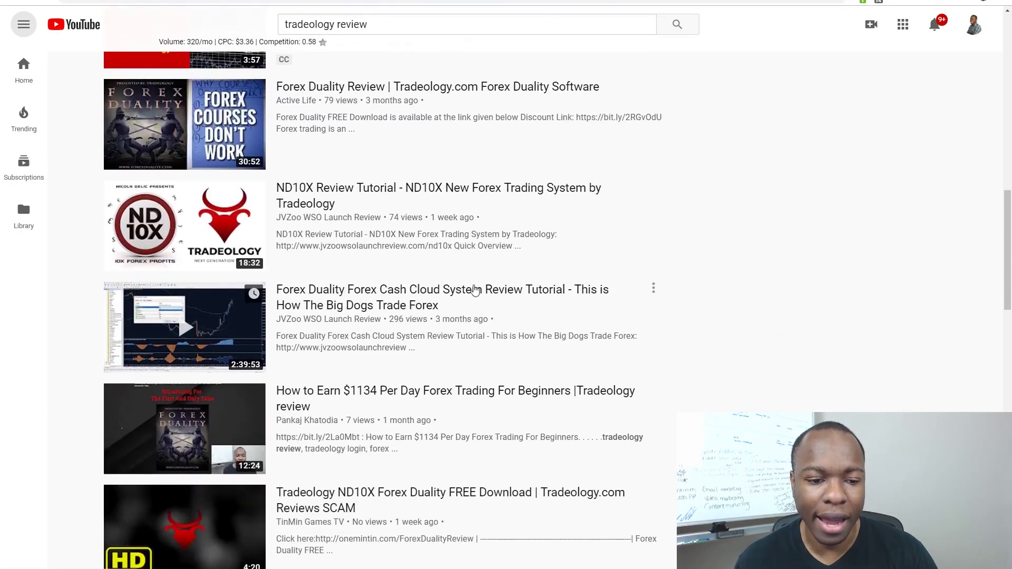
scroll(475, 290, down, 3)
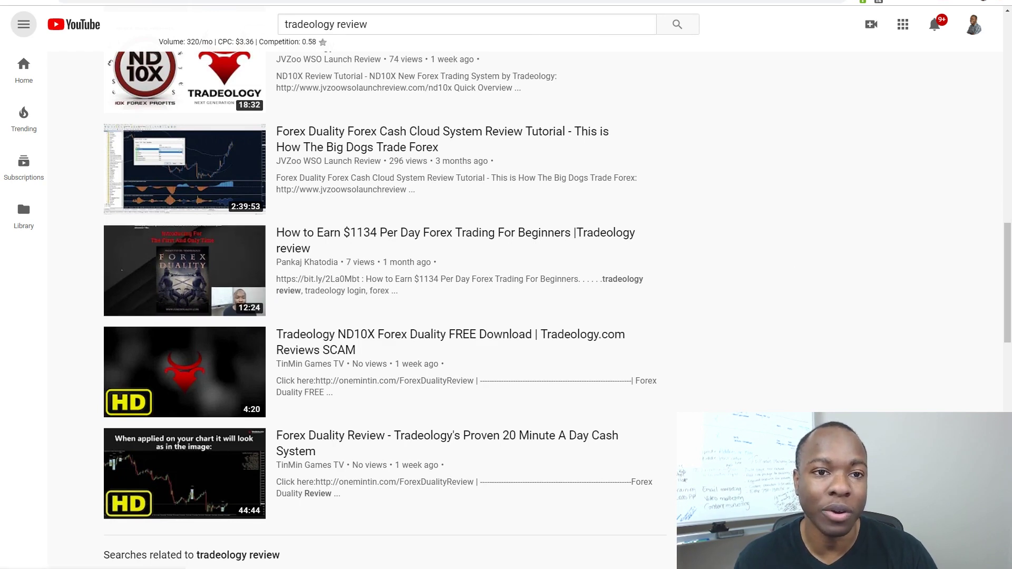
click(185, 270)
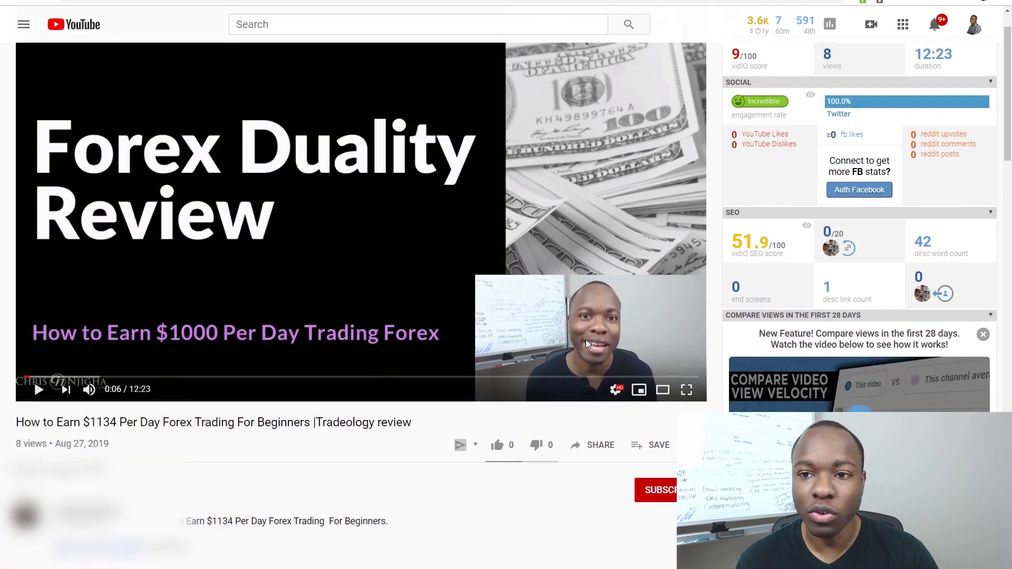
Step: Start a report against the reuploaded video
key(ctrl+plus)
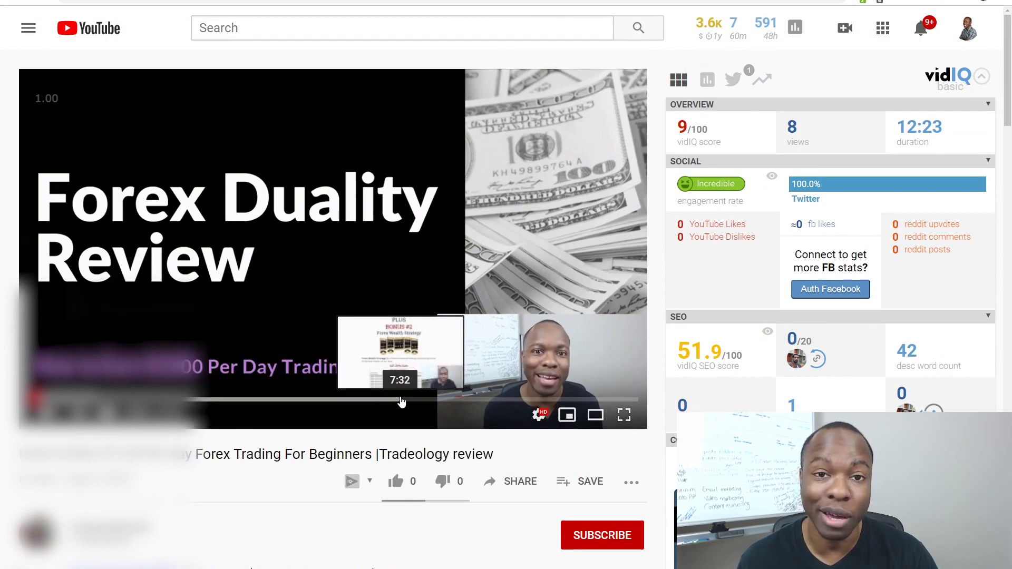
scroll(627, 400, down, 2)
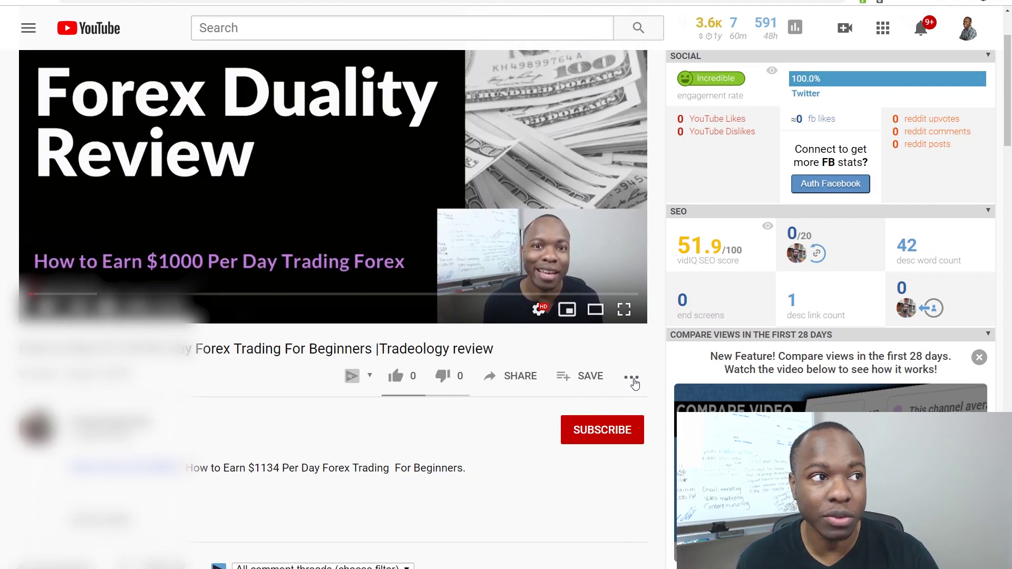
key(ctrl+plus)
scroll(633, 378, down, 1)
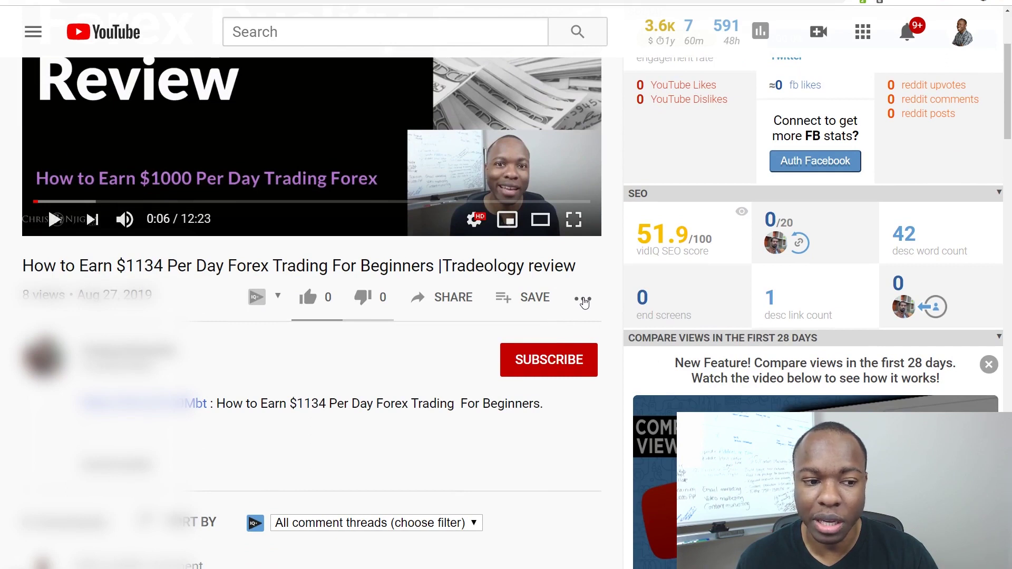
click(584, 302)
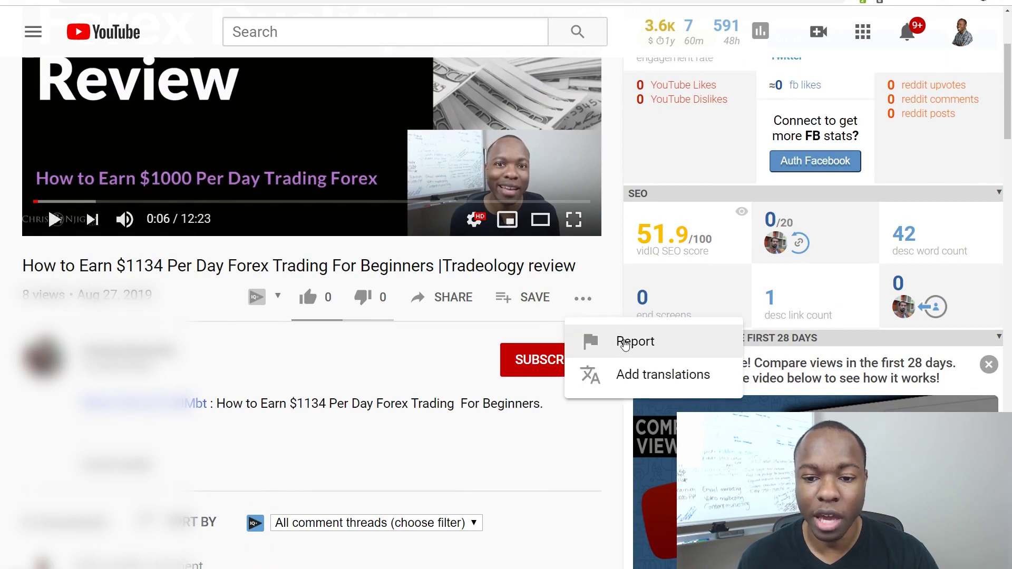
click(625, 343)
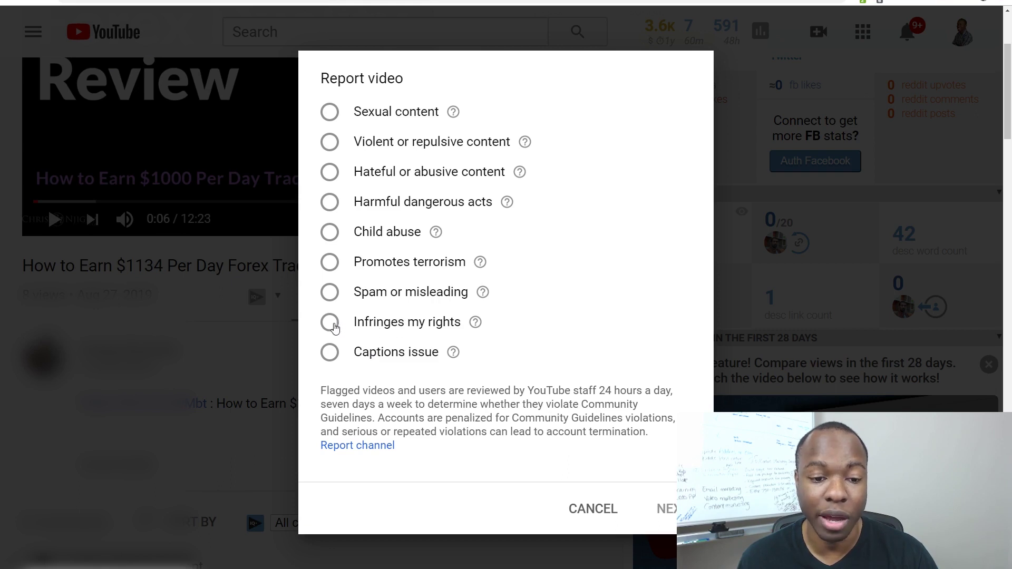
Step: Report the video as "Infringes my rights" with the reason "Infringes my copyright" and continue to the takedown notice page
click(331, 321)
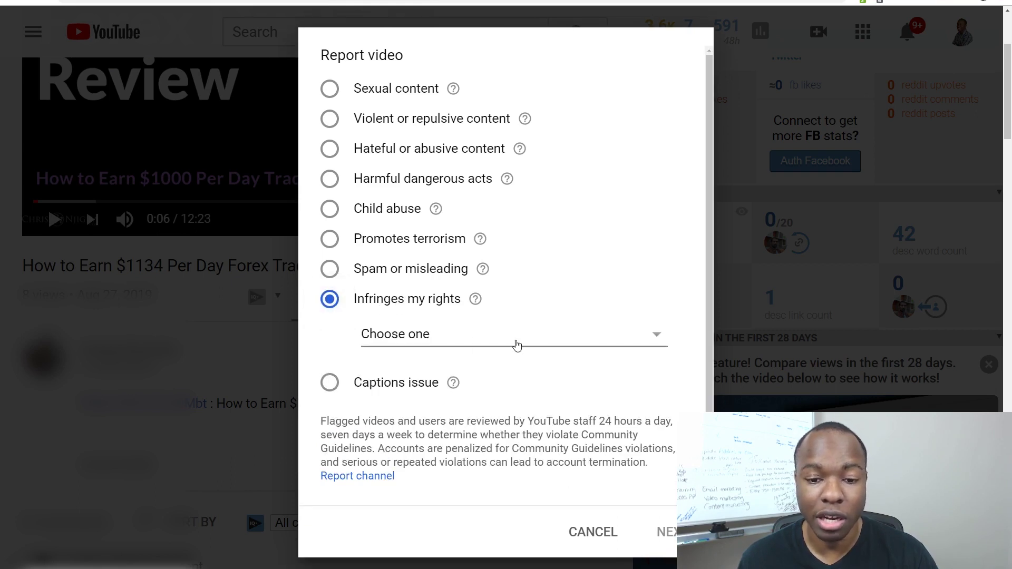
click(517, 343)
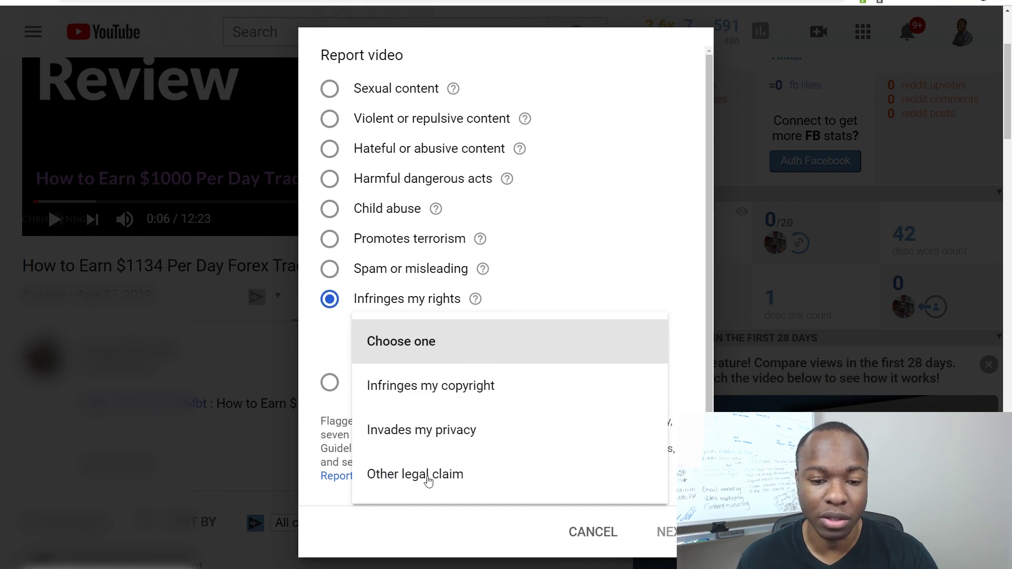
click(452, 394)
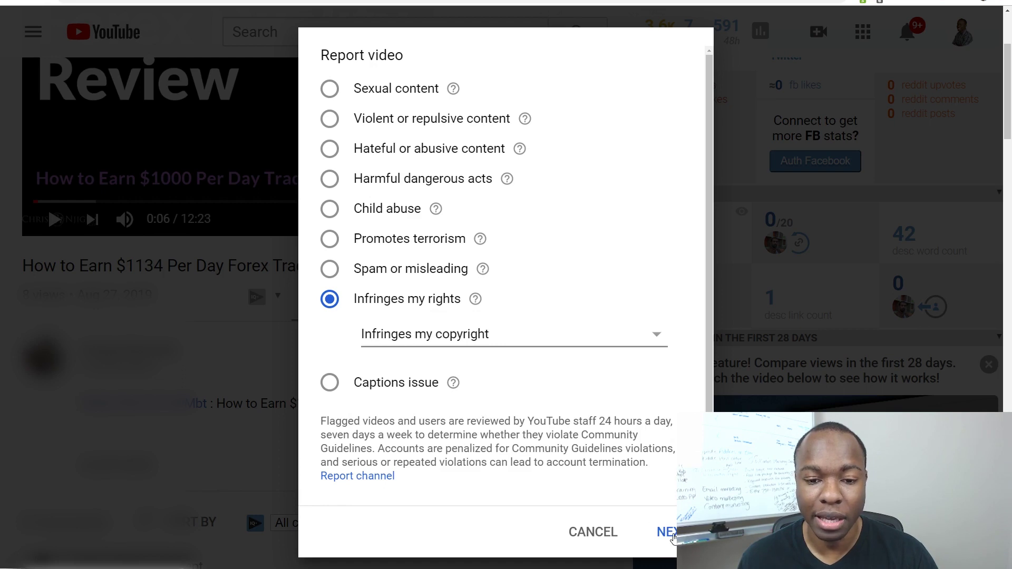
click(668, 532)
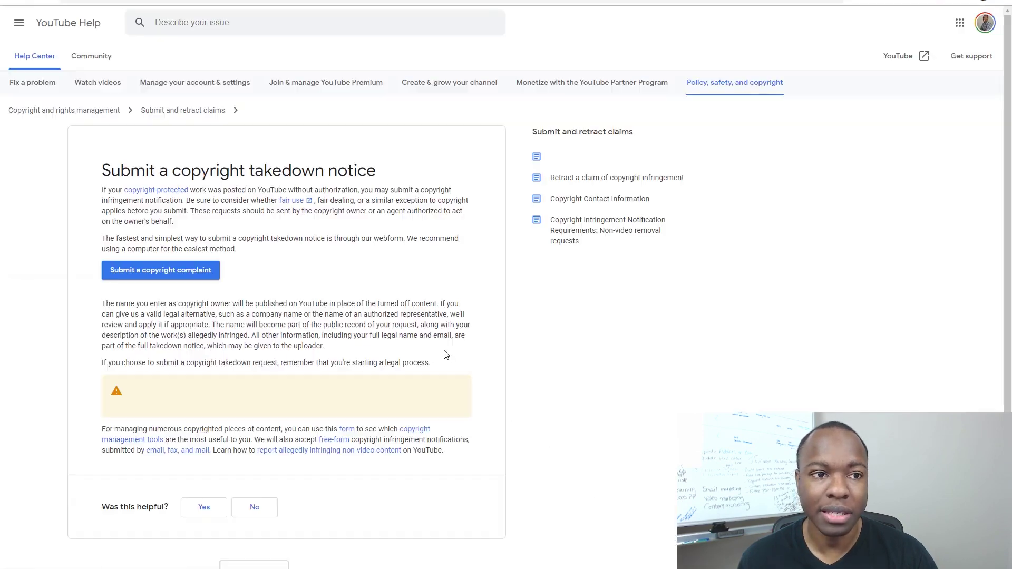
Step: Read the guidance on submitting a copyright takedown notice, including how the owner's name is published and the false-claims warning
scroll(325, 306, down, 1)
scroll(325, 306, up, 1)
key(ctrl+plus)
key(ctrl+plus)
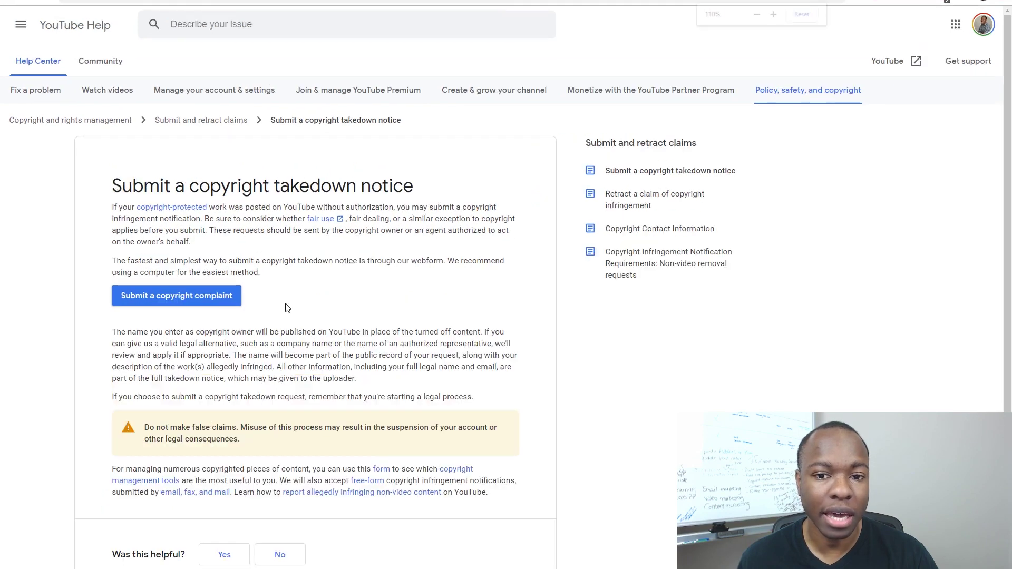
scroll(336, 283, down, 2)
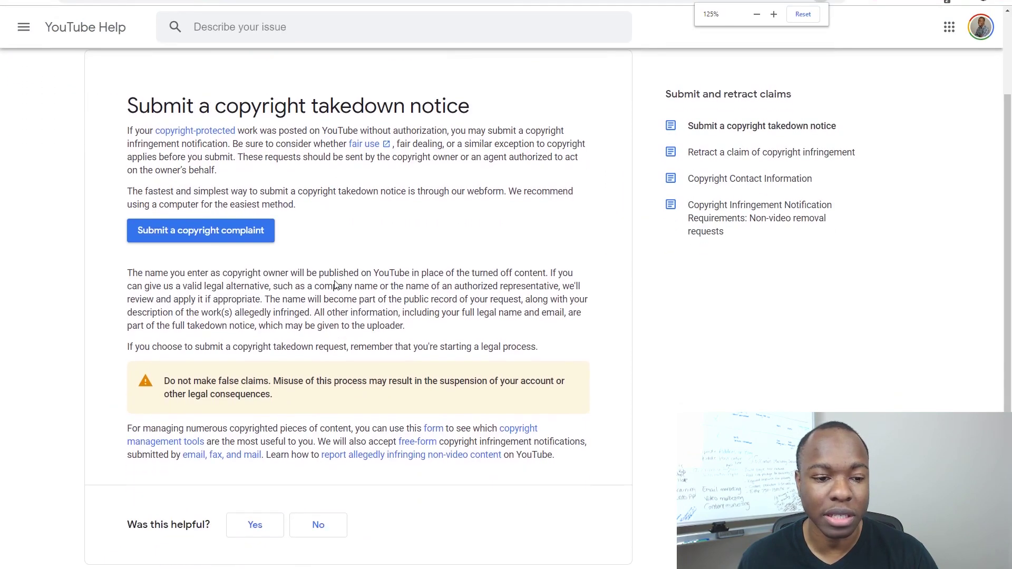
scroll(335, 281, down, 1)
scroll(321, 264, up, 2)
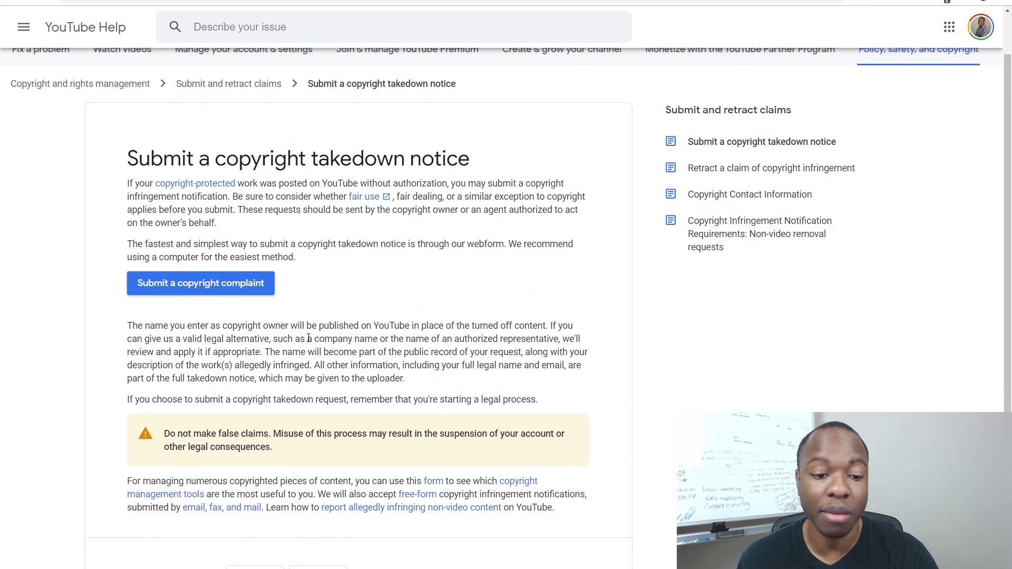
scroll(304, 336, down, 1)
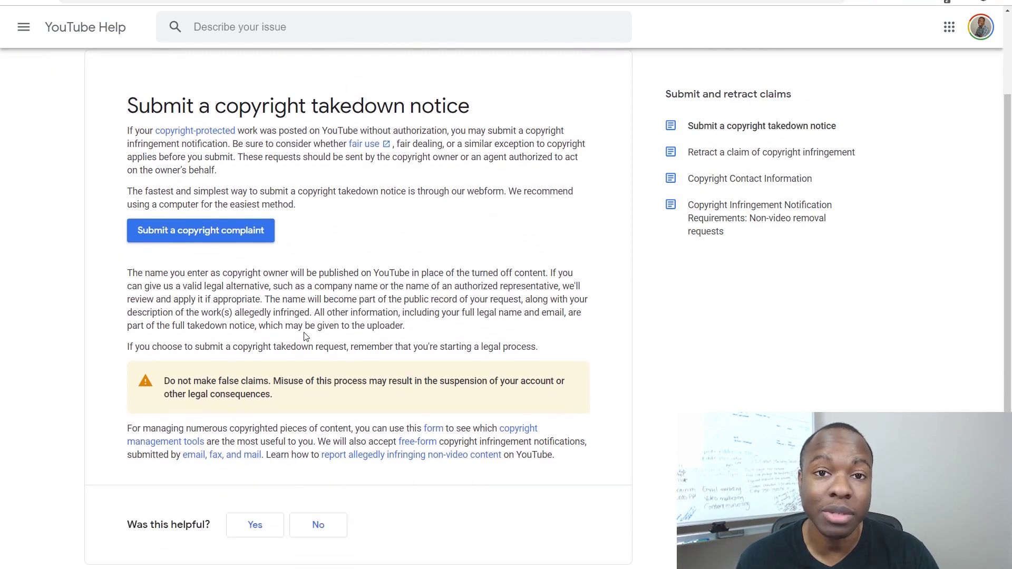
scroll(305, 336, up, 1)
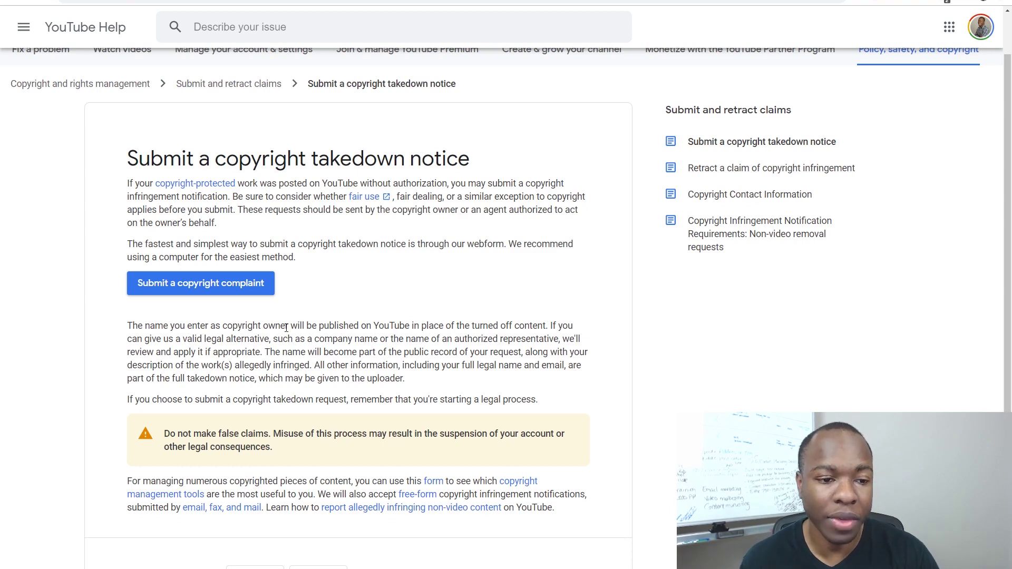
Step: Start a copyright complaint with the issue "Copyright infringement (Someone copied my creation)" and "I am!" as the affected party
scroll(286, 327, down, 1)
click(202, 235)
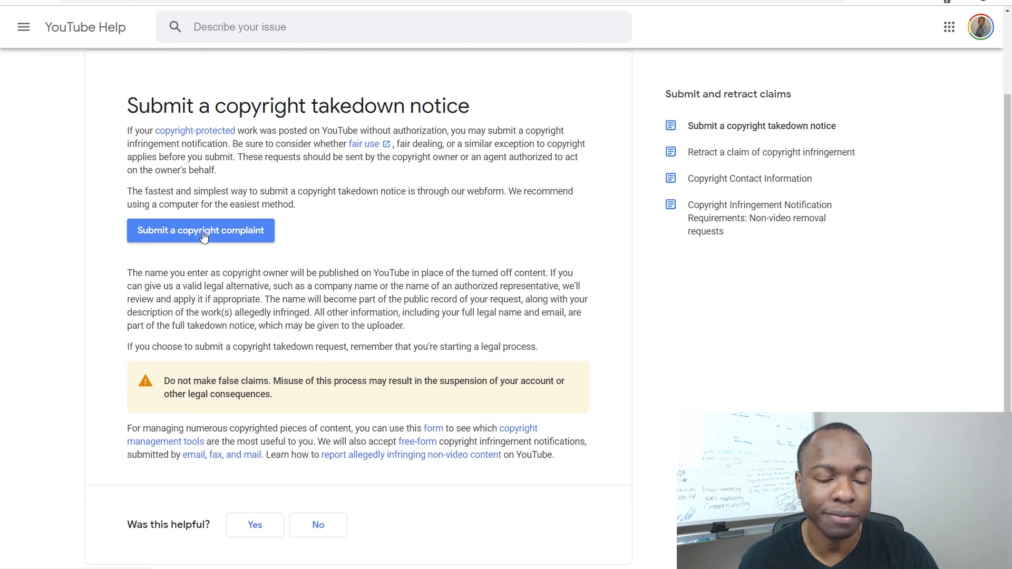
key(ctrl+plus)
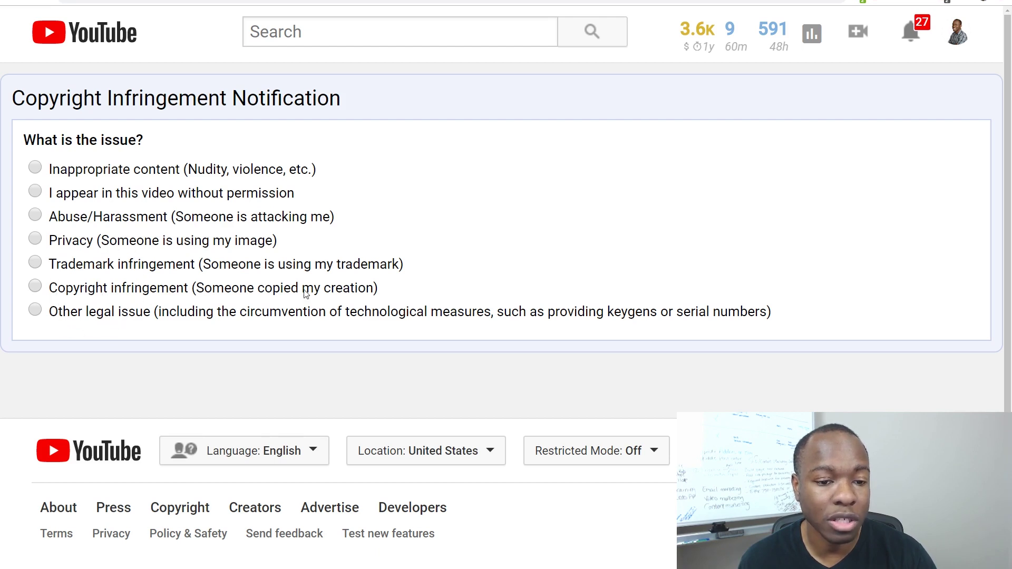
click(35, 287)
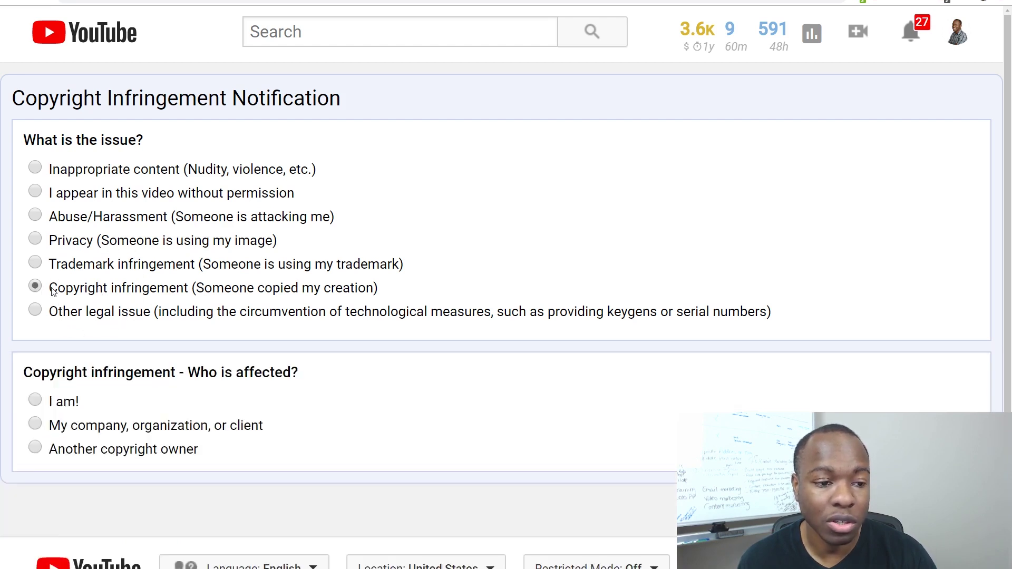
scroll(80, 306, down, 1)
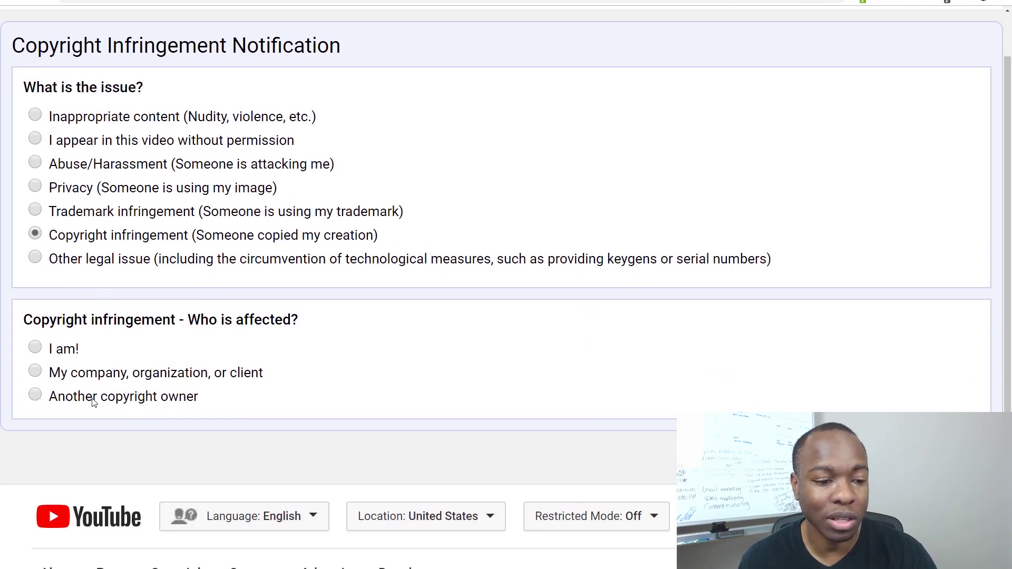
click(36, 348)
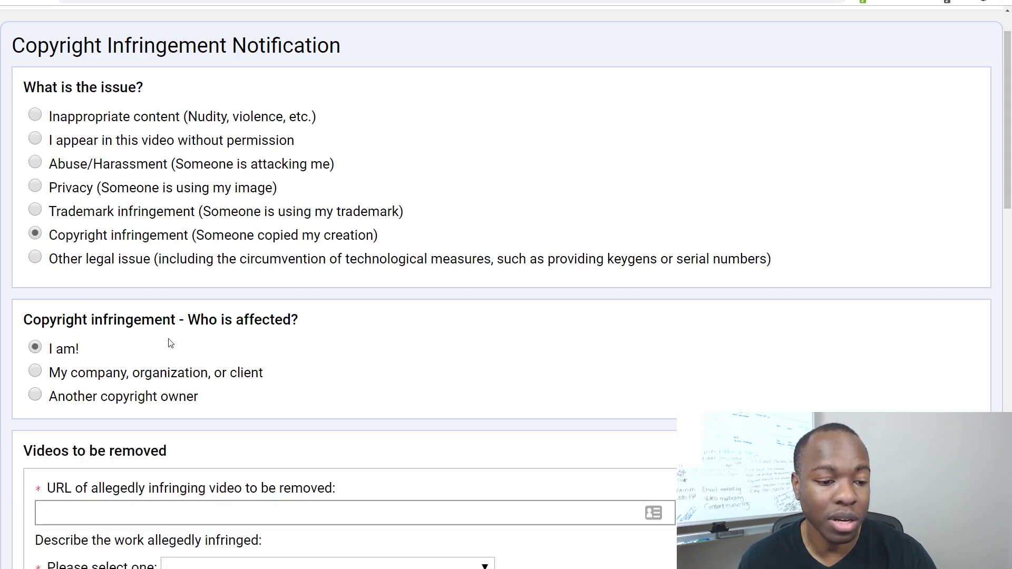
Step: Describe the infringed work for the video to be removed as "My YouTube video was reuploaded by another user"
scroll(169, 341, down, 2)
scroll(168, 344, down, 4)
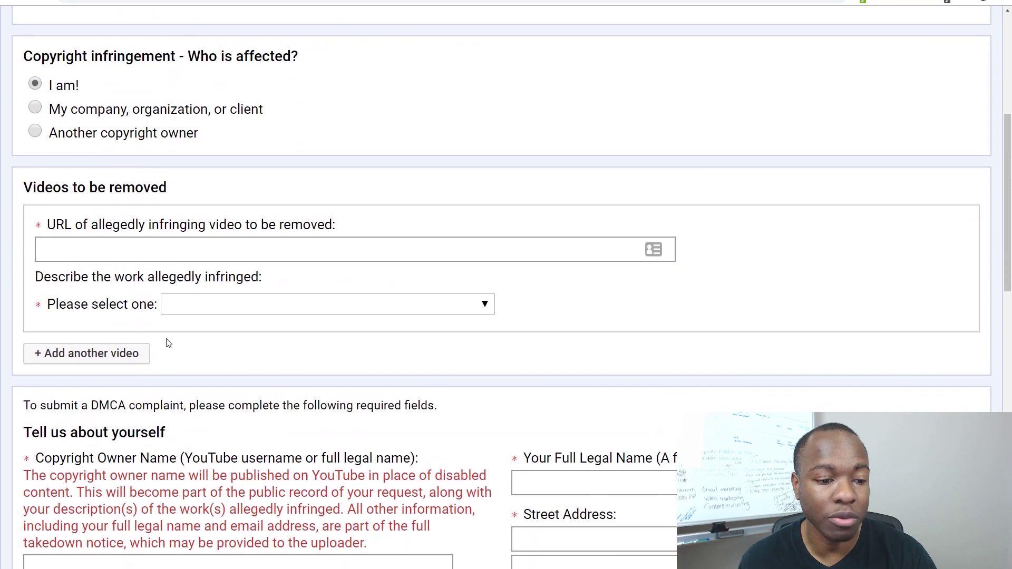
scroll(166, 337, up, 1)
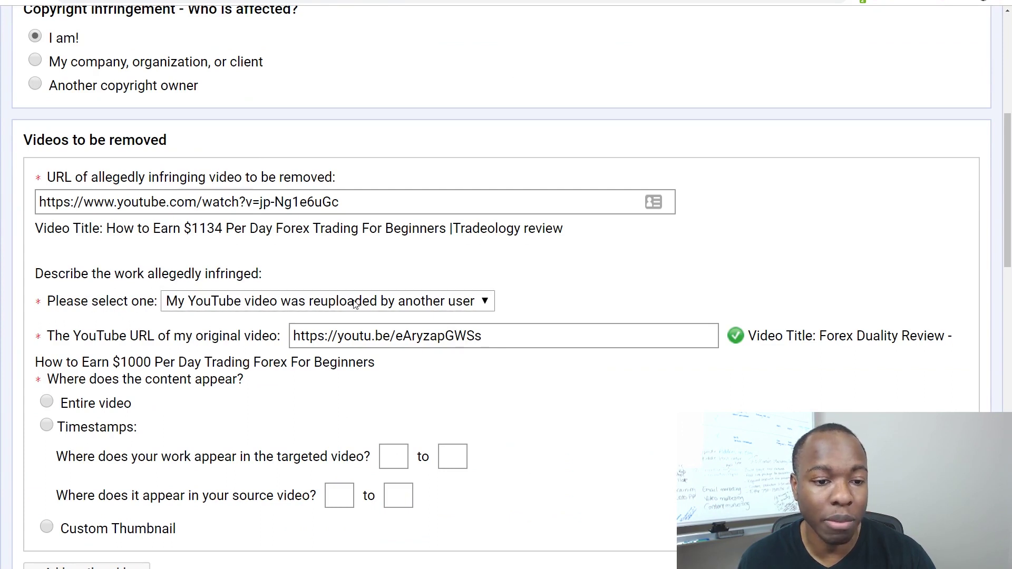
click(475, 306)
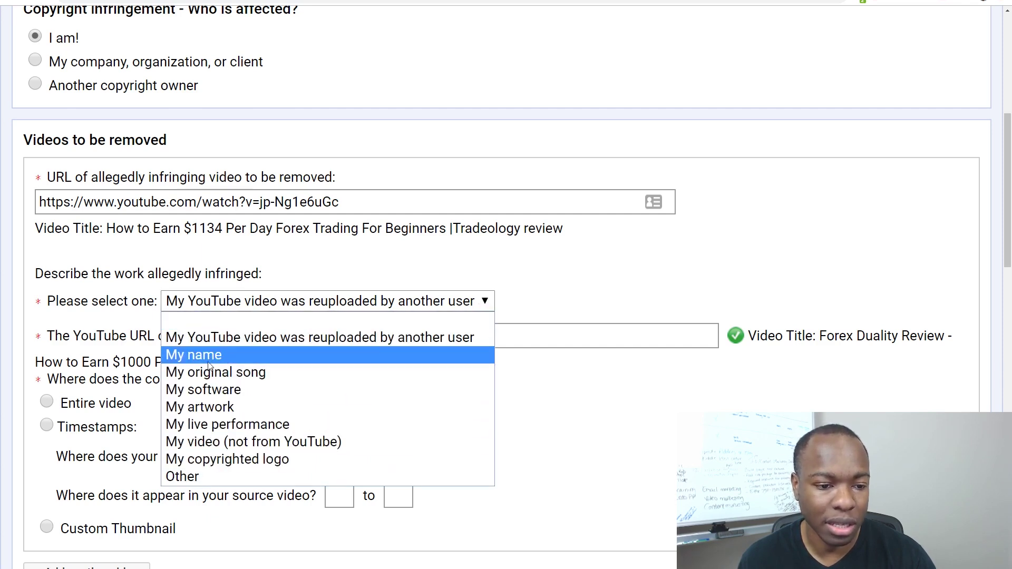
click(246, 337)
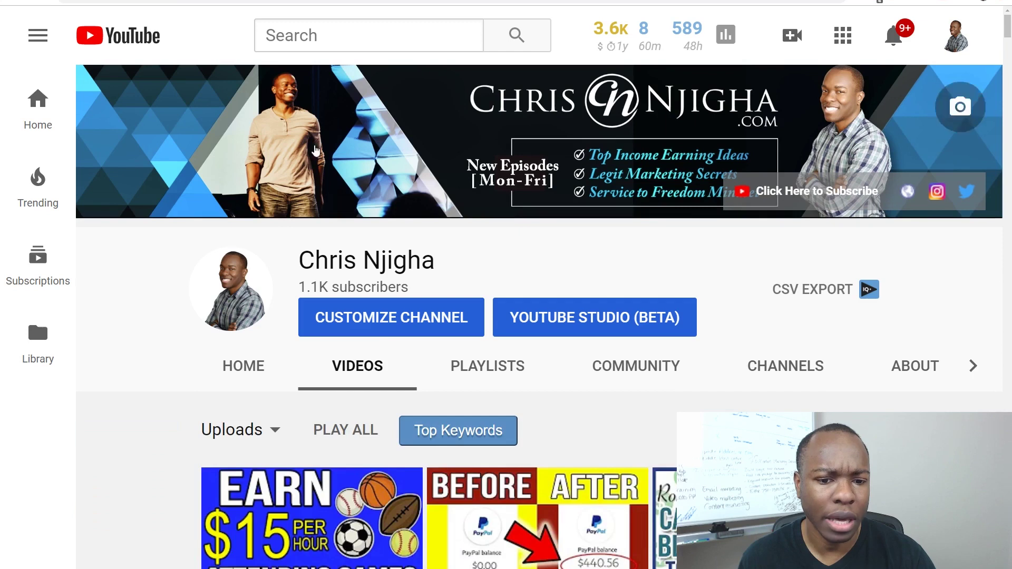
Step: Look through the channel's uploaded videos for the original Forex Duality review video
scroll(372, 343, down, 5)
scroll(372, 343, down, 4)
scroll(388, 379, up, 5)
scroll(352, 307, up, 1)
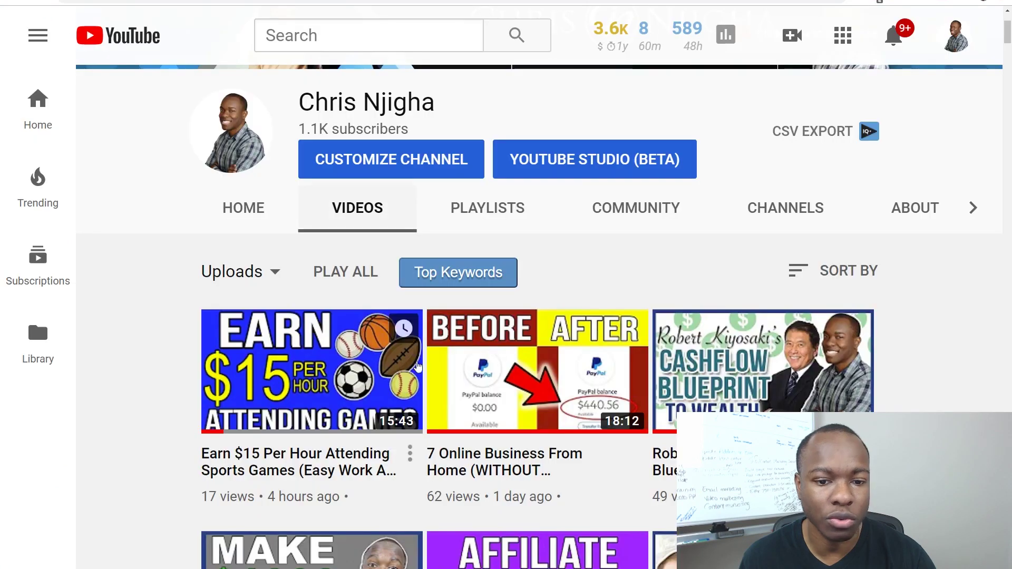
scroll(415, 357, down, 3)
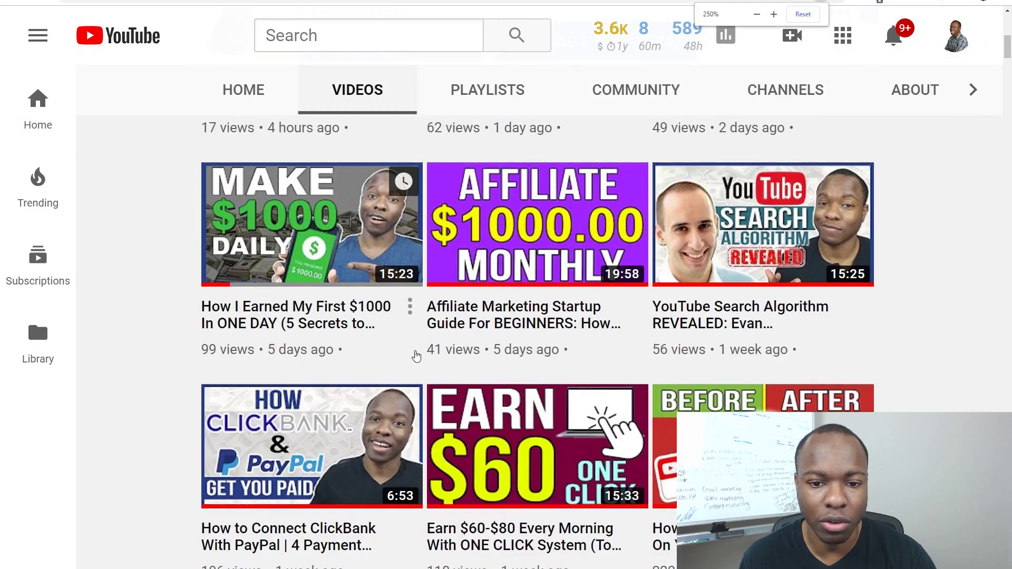
key(ctrl+minus)
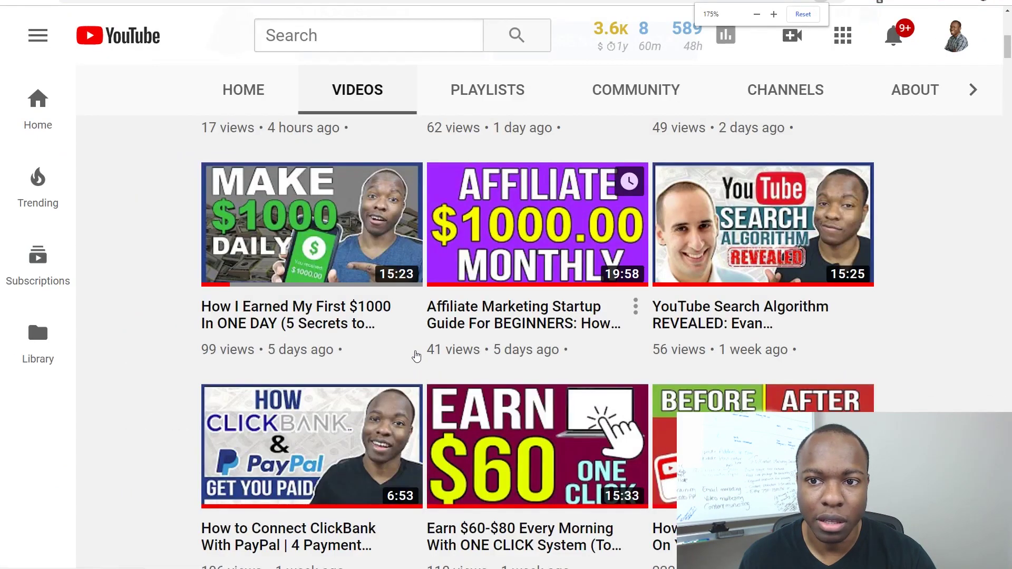
key(ctrl+minus)
key(ctrl+minus)
key(ctrl+minus)
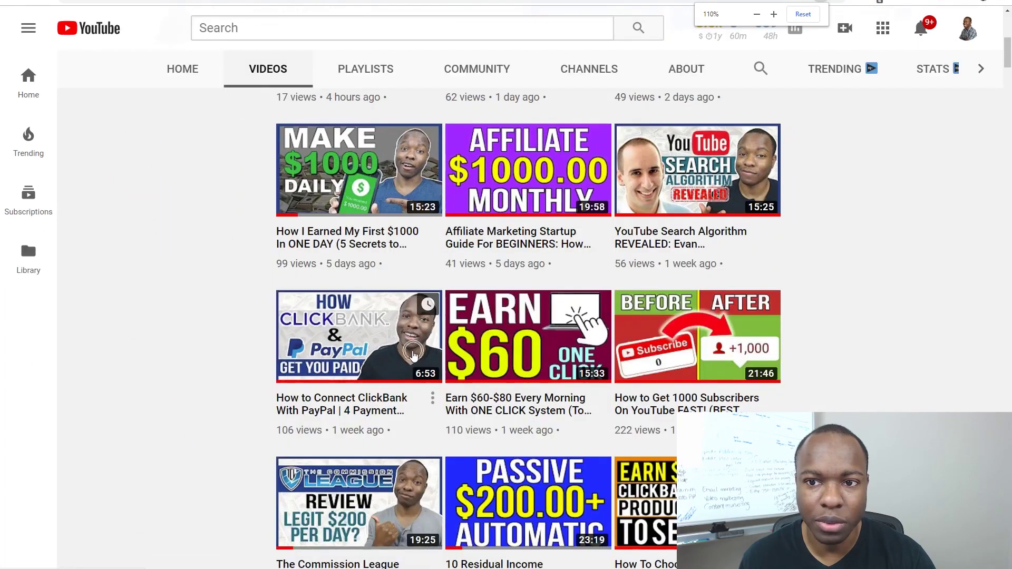
key(ctrl+minus)
scroll(412, 357, down, 3)
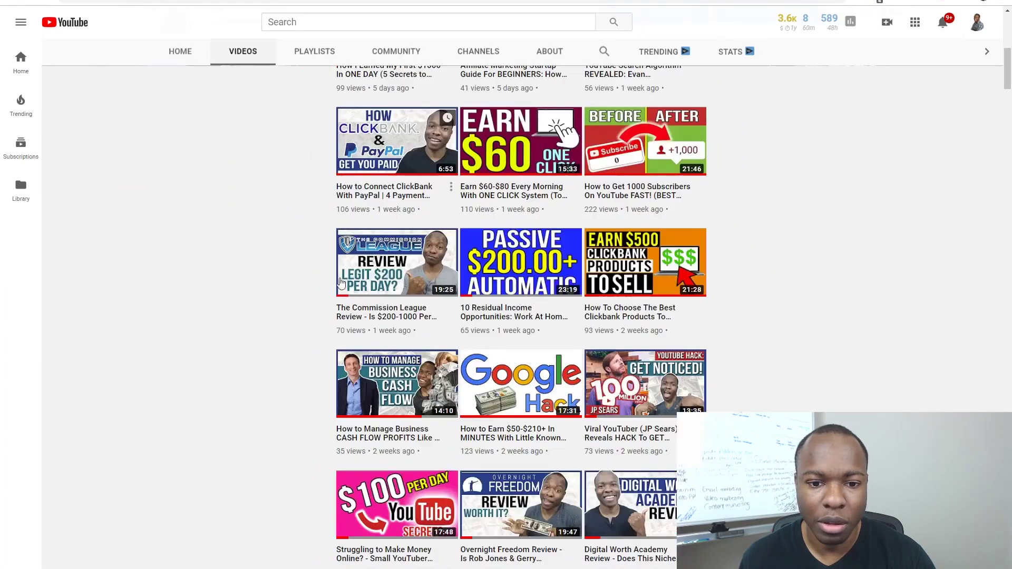
key(ctrl+minus)
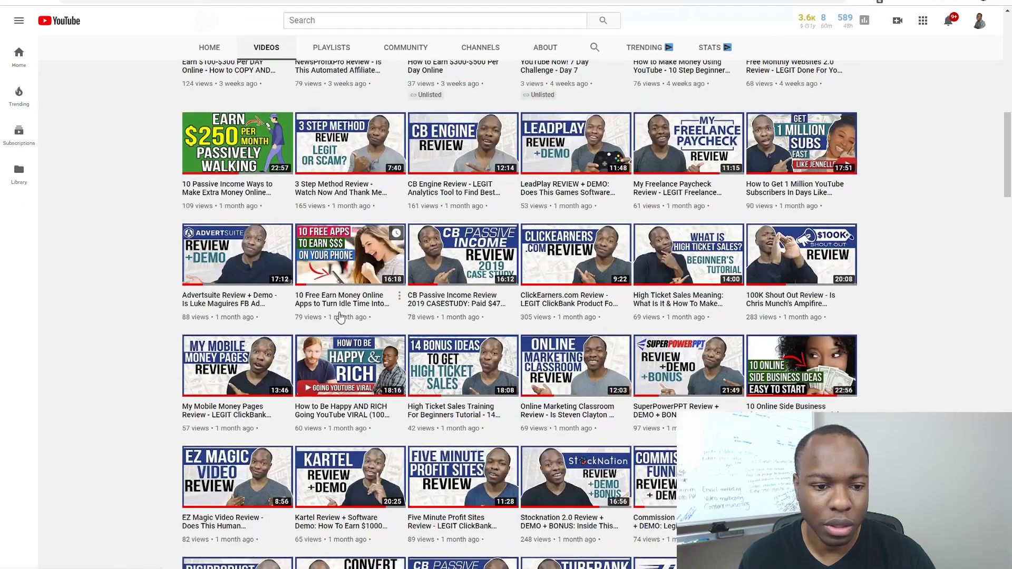
scroll(339, 314, down, 7)
scroll(338, 315, down, 10)
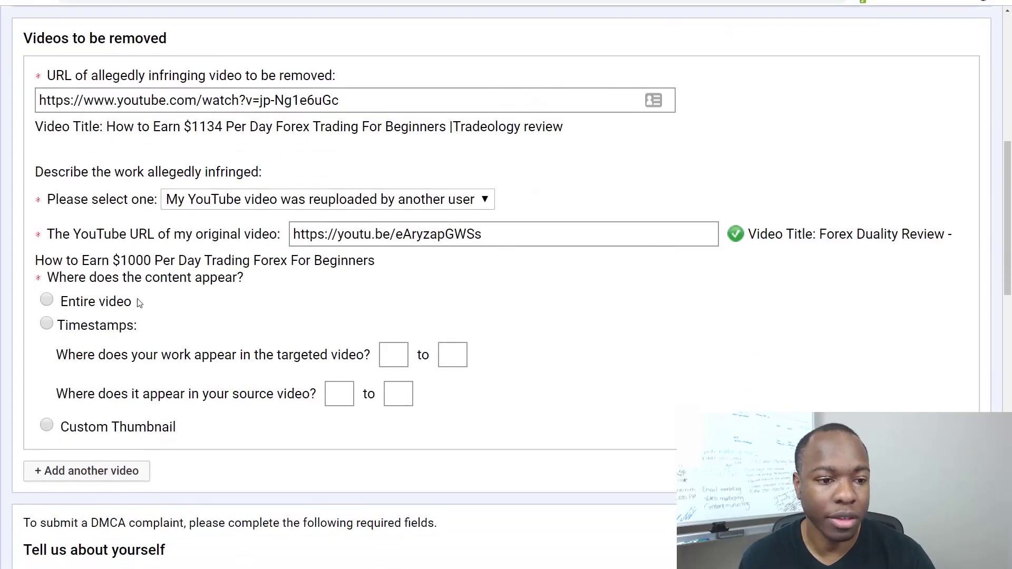
Step: Specify that the copied content appears in the "Entire video" of the allegedly infringing upload
scroll(135, 300, up, 1)
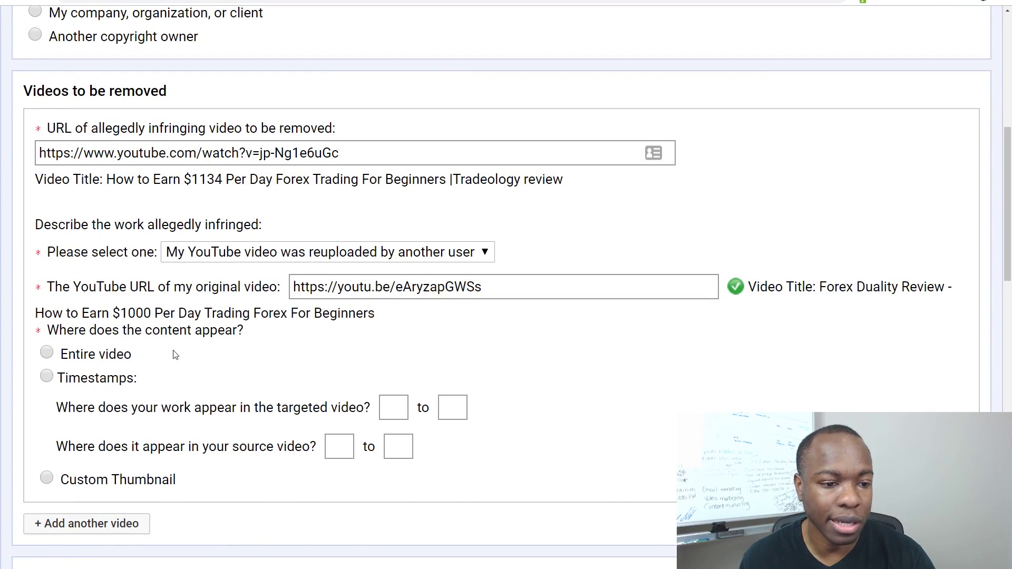
scroll(175, 343, down, 1)
click(47, 301)
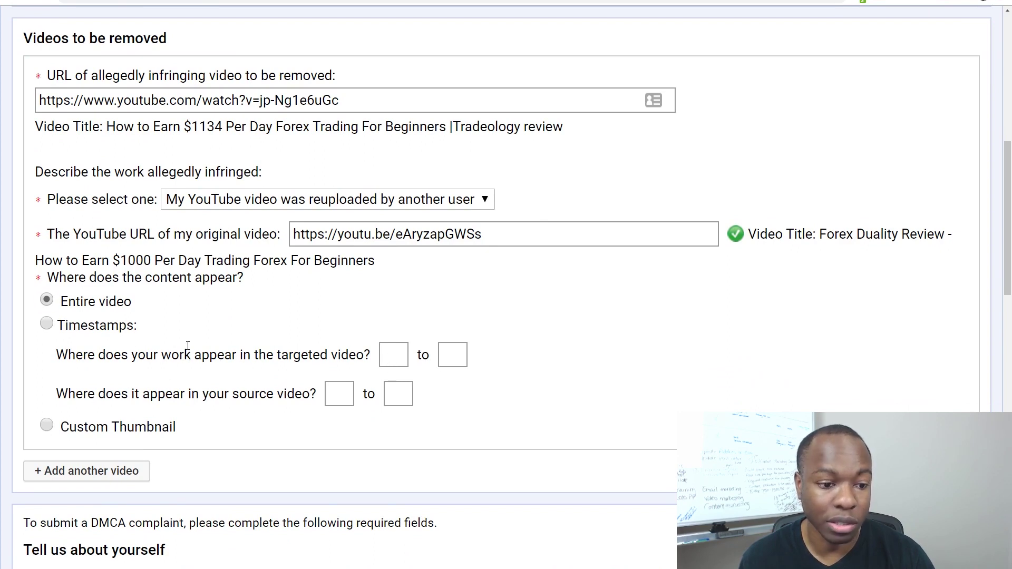
Step: Fill in the "Tell us about yourself" section with the copyright owner's name, authority, secondary email, full legal name, postal address and phone number
scroll(186, 352, down, 3)
click(76, 318)
scroll(120, 327, down, 1)
scroll(120, 327, down, 4)
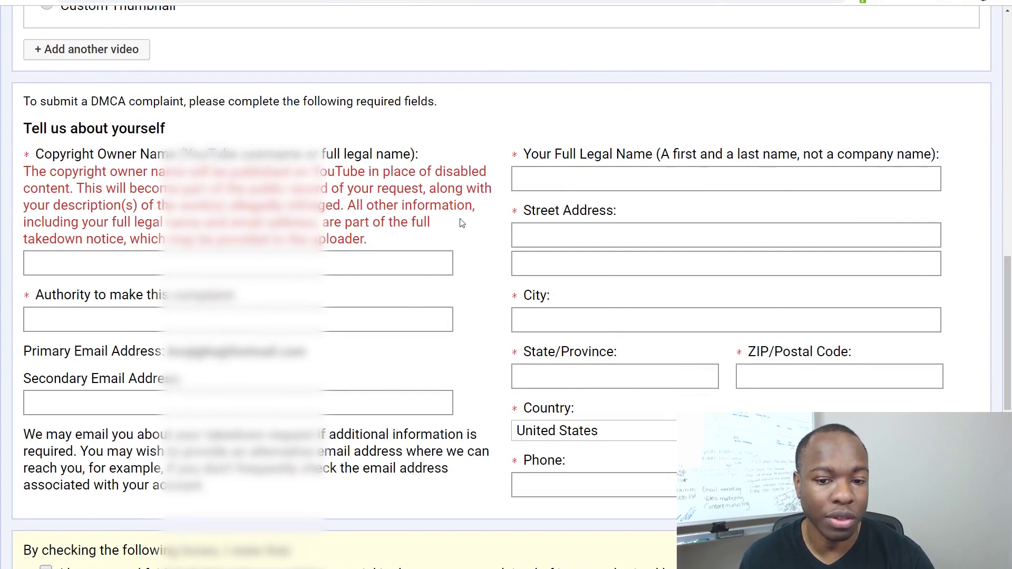
scroll(254, 350, down, 3)
scroll(254, 350, up, 2)
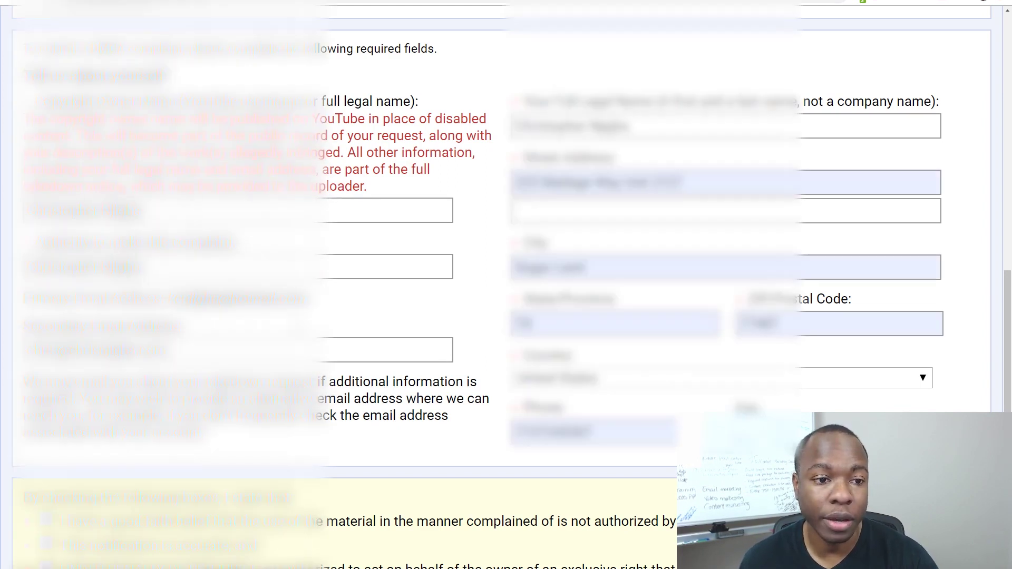
Step: Agree to all five required statements, covering good faith, accuracy, authorization under penalty of perjury, DMCA Section 512(f) and abuse of the tool
scroll(501, 285, down, 3)
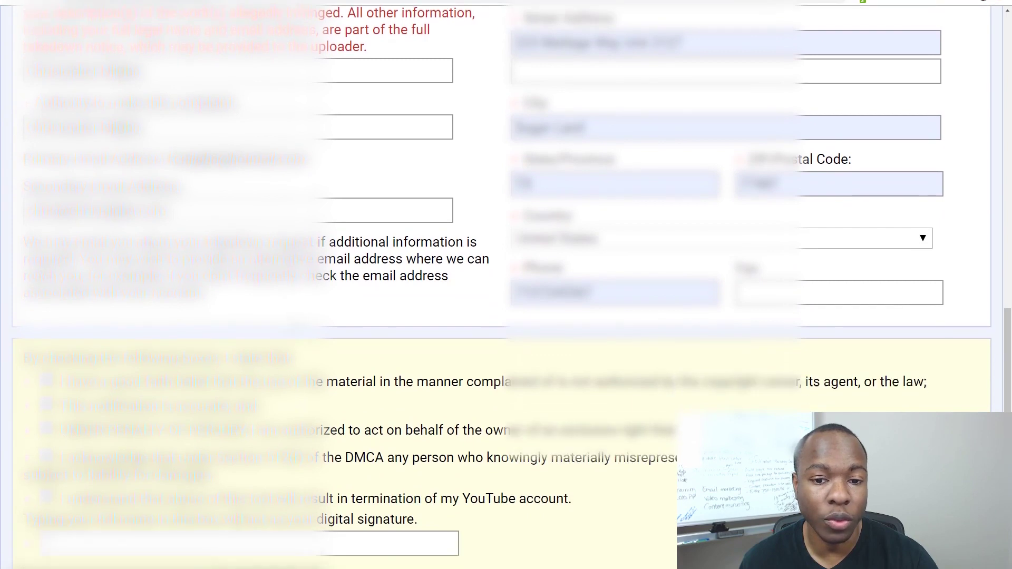
scroll(501, 285, down, 1)
scroll(501, 285, up, 2)
scroll(500, 284, down, 1)
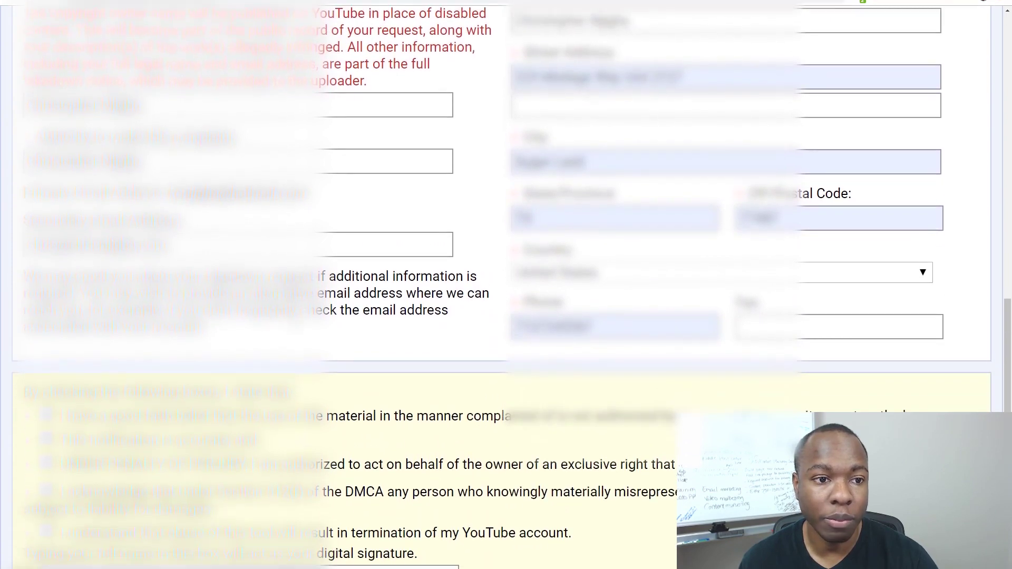
scroll(501, 284, down, 2)
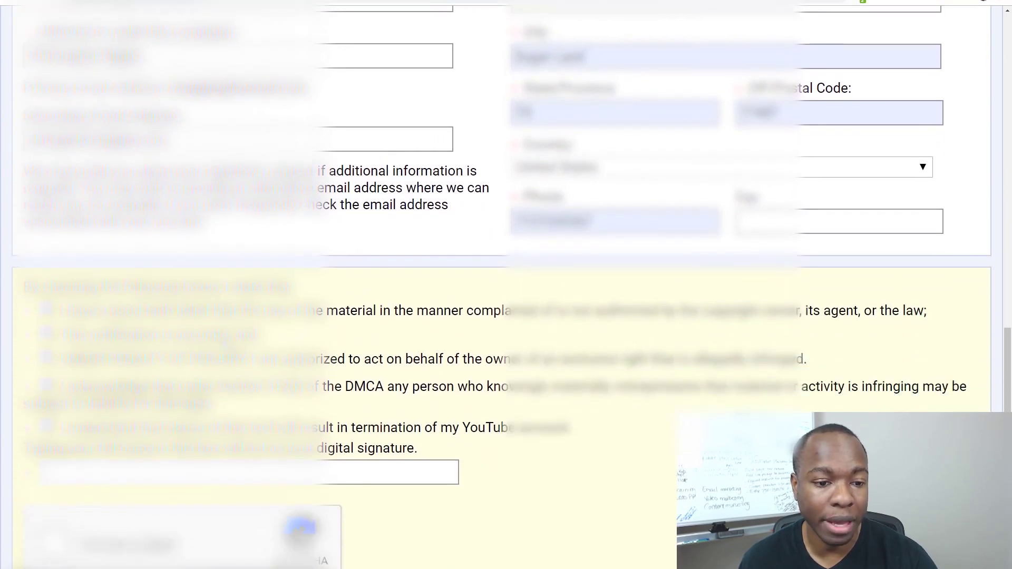
scroll(500, 285, down, 2)
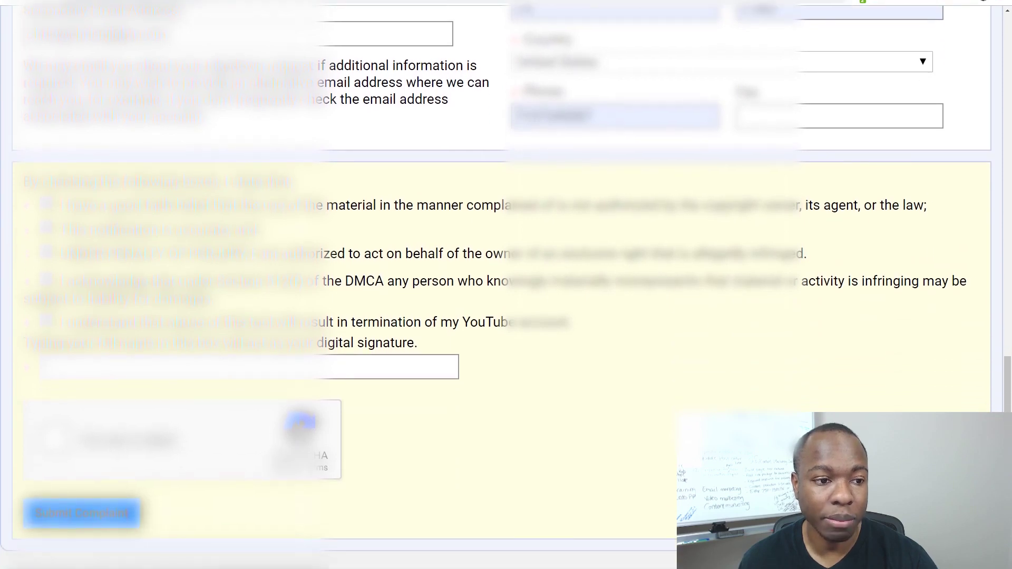
click(48, 205)
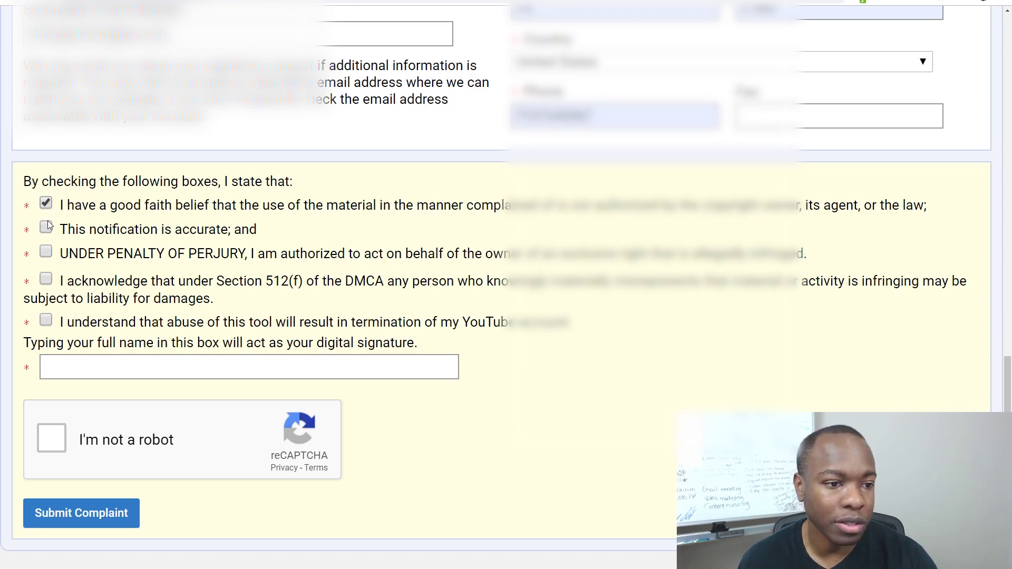
click(45, 253)
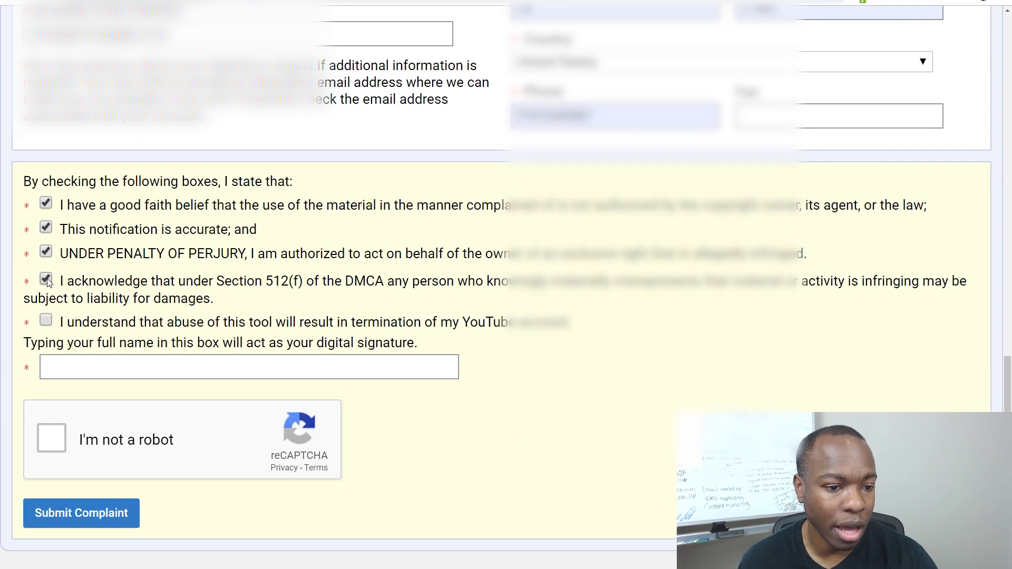
click(46, 281)
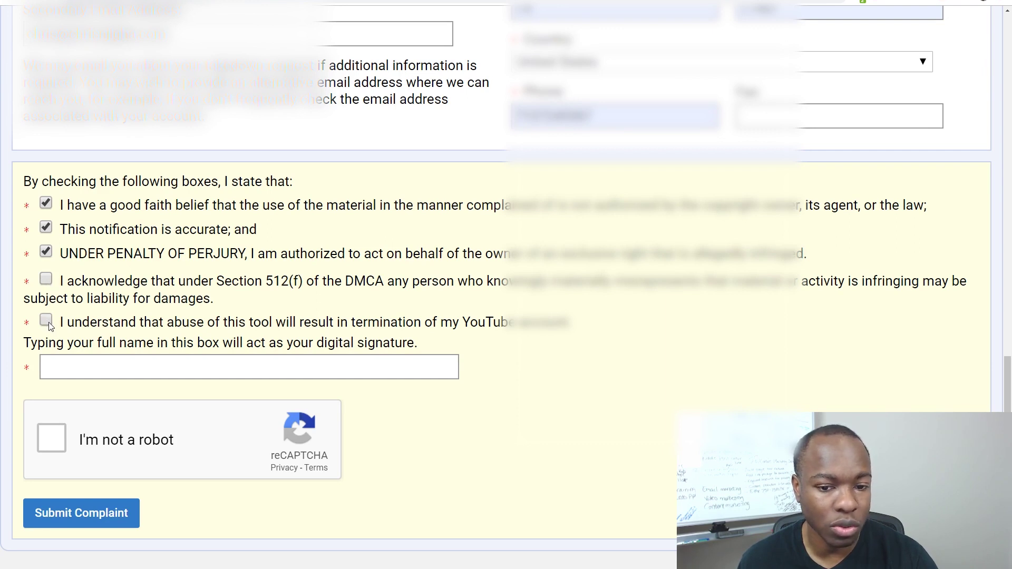
click(49, 323)
click(45, 279)
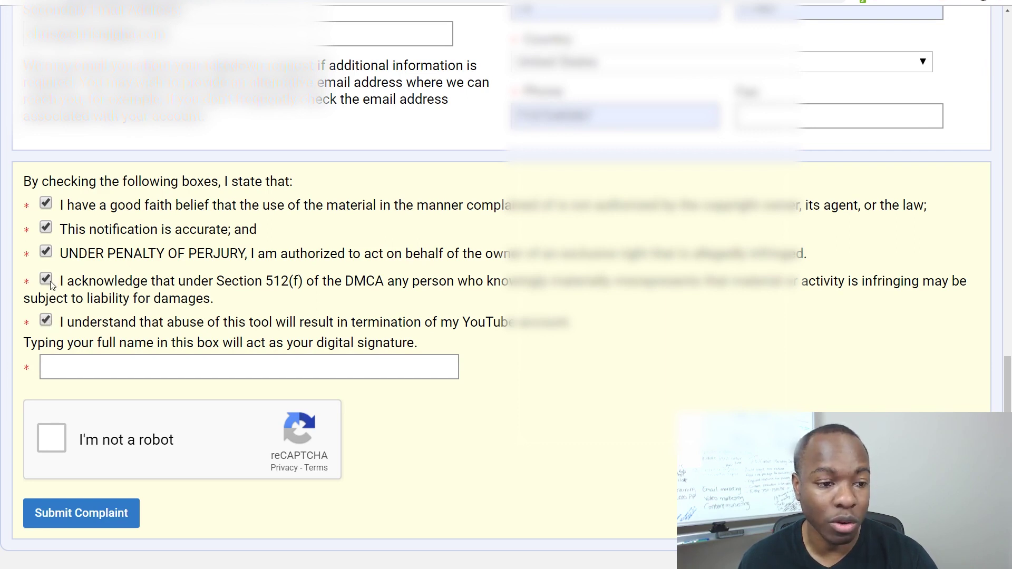
Step: Enter the complainant's full name as the digital signature
click(103, 327)
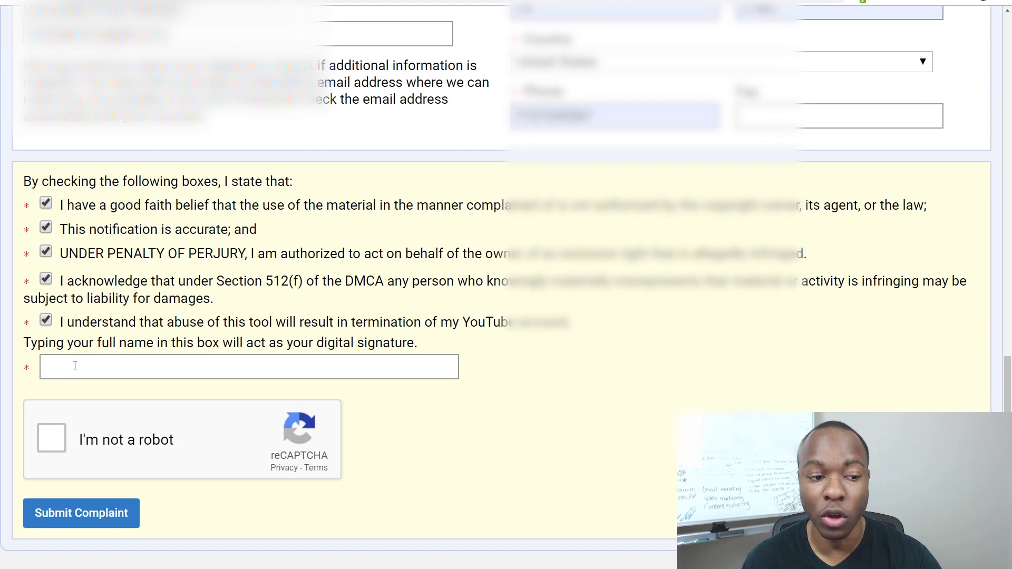
text(Ch)
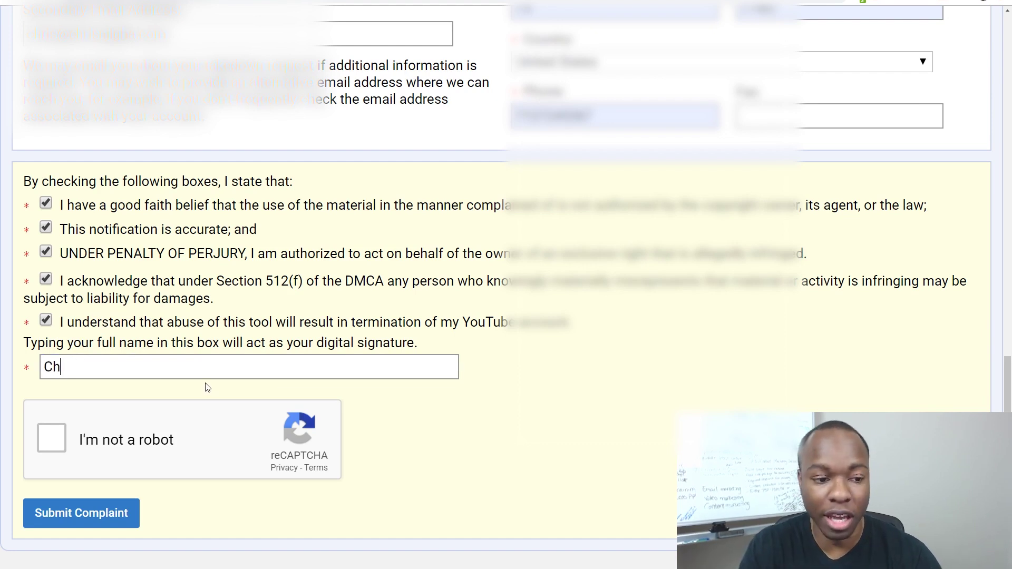
text(ristopher )
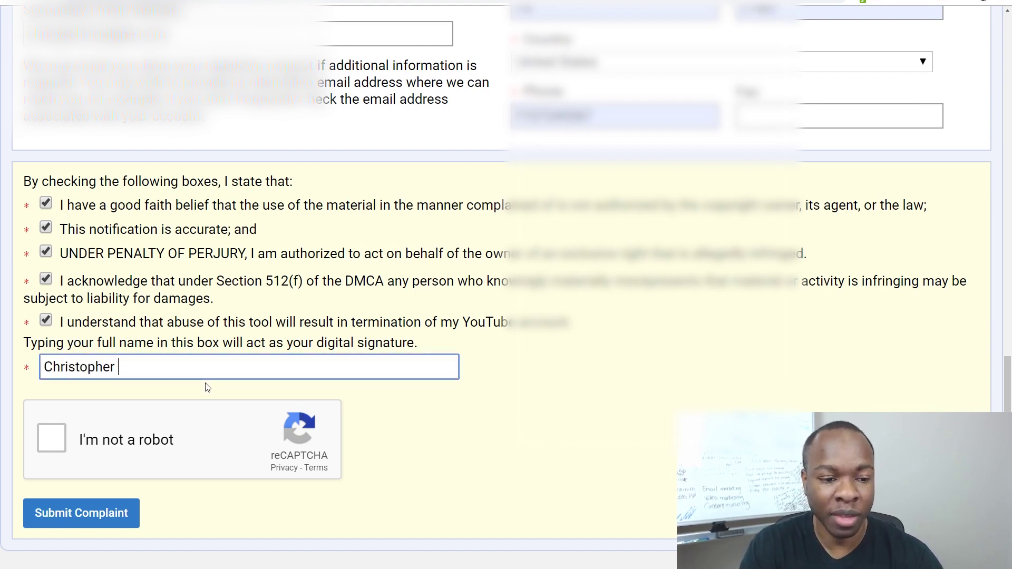
text(Njigha)
click(205, 387)
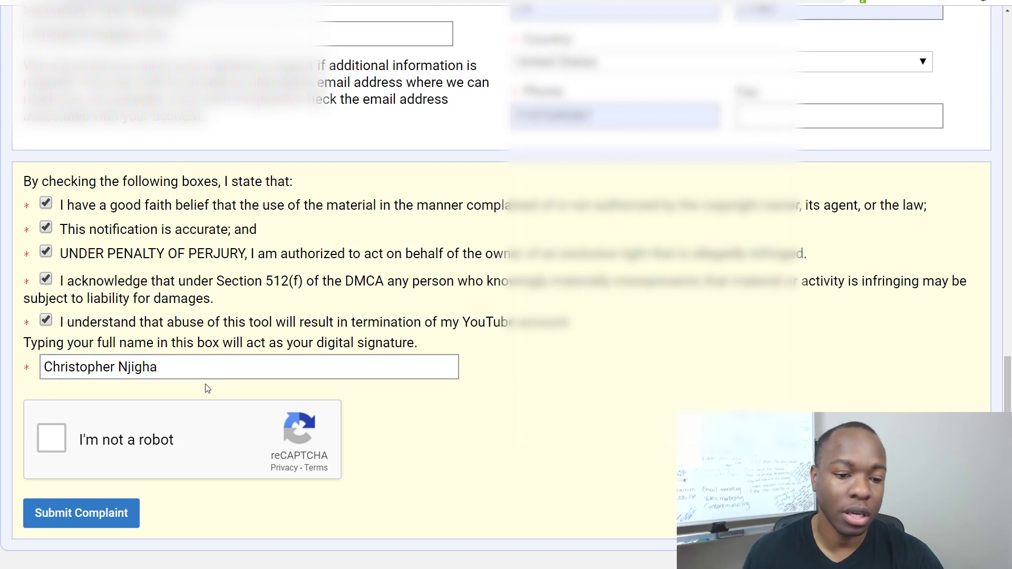
Step: Complete the "I'm not a robot" verification and submit the copyright complaint
click(52, 434)
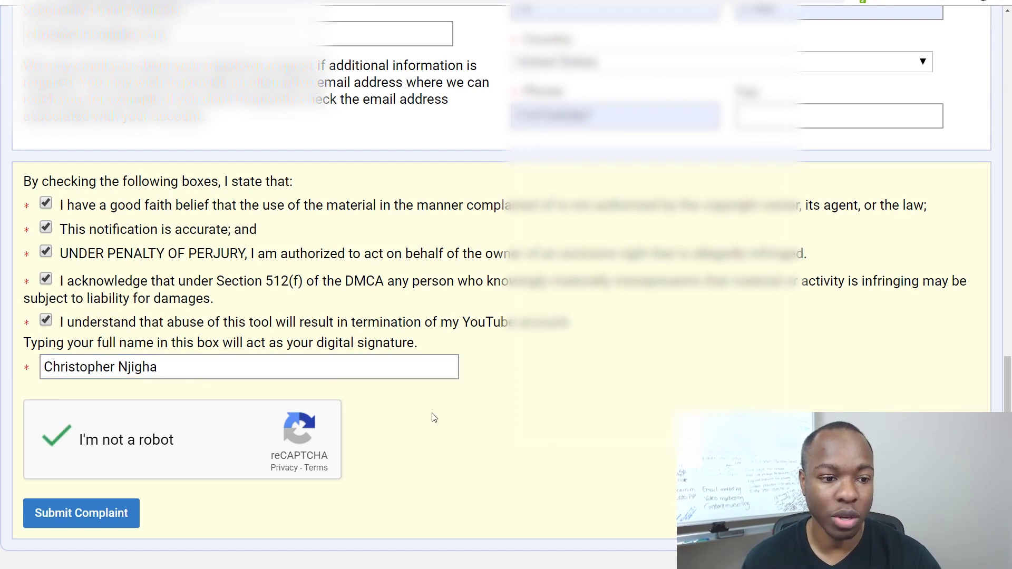
scroll(433, 416, down, 1)
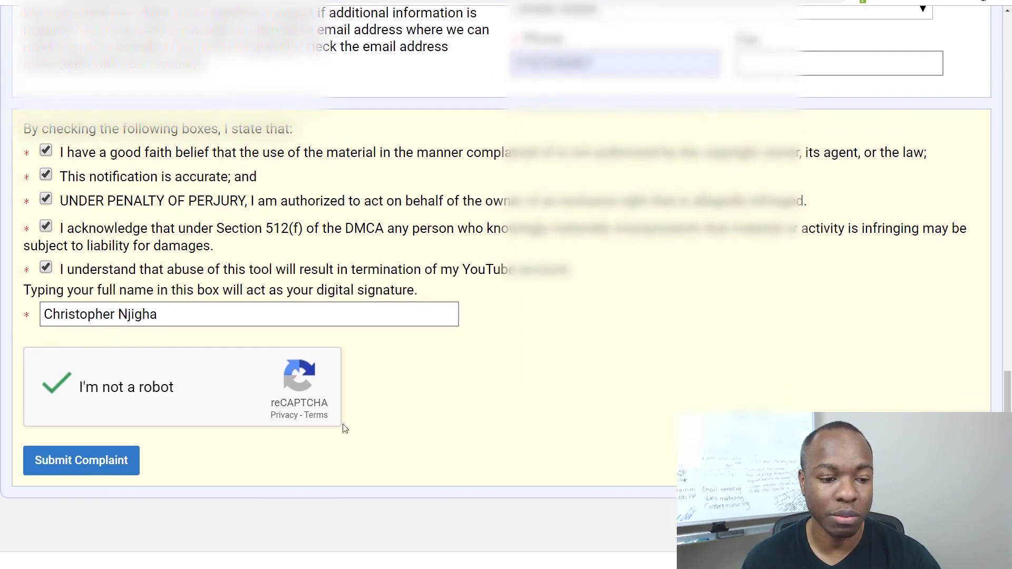
click(104, 458)
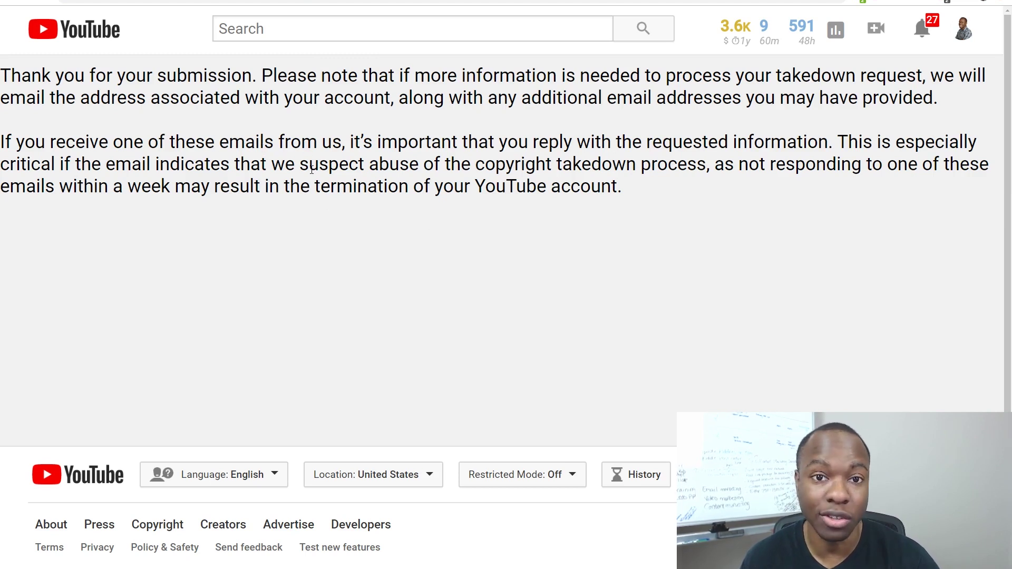
Step: Read the submission notice about replying to YouTube's emails and suspected abuse of the copyright takedown process
drag(363, 143, 825, 149)
click(160, 164)
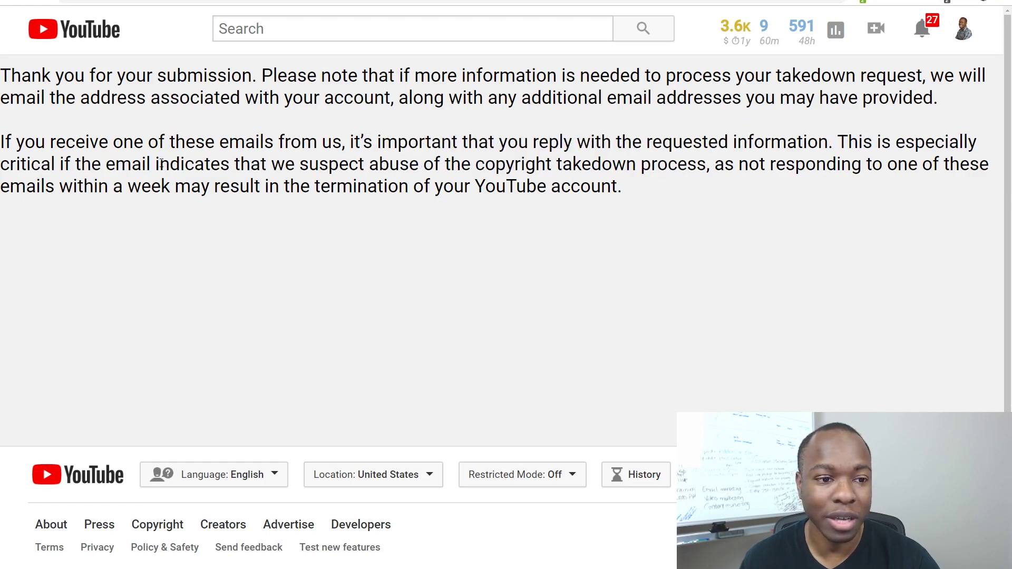
drag(112, 167, 710, 172)
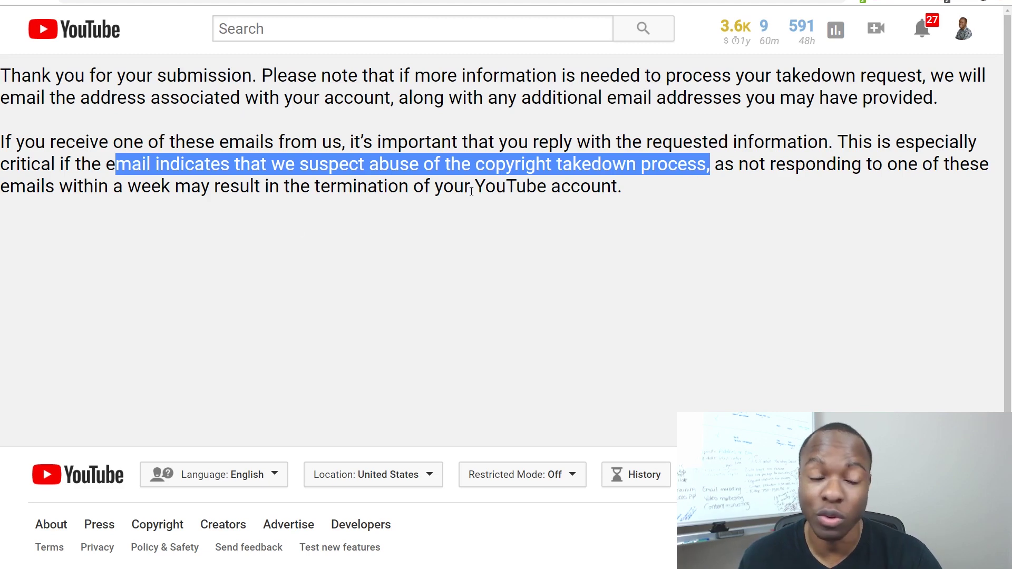
click(251, 238)
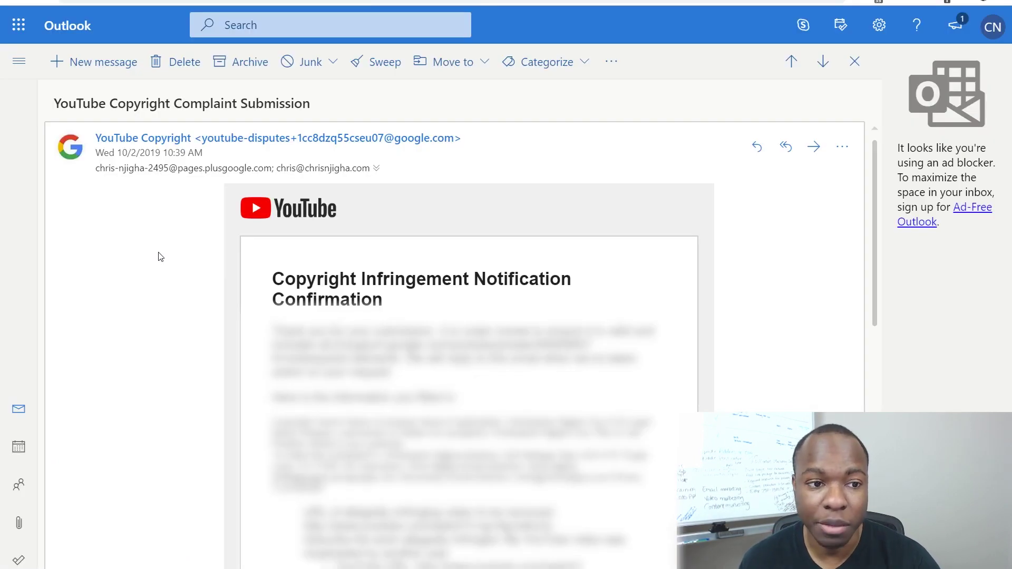
Step: In Outlook, read through YouTube's "Copyright Infringement Notification Confirmation" email, including the submitted details and the sworn statements
scroll(159, 274, down, 1)
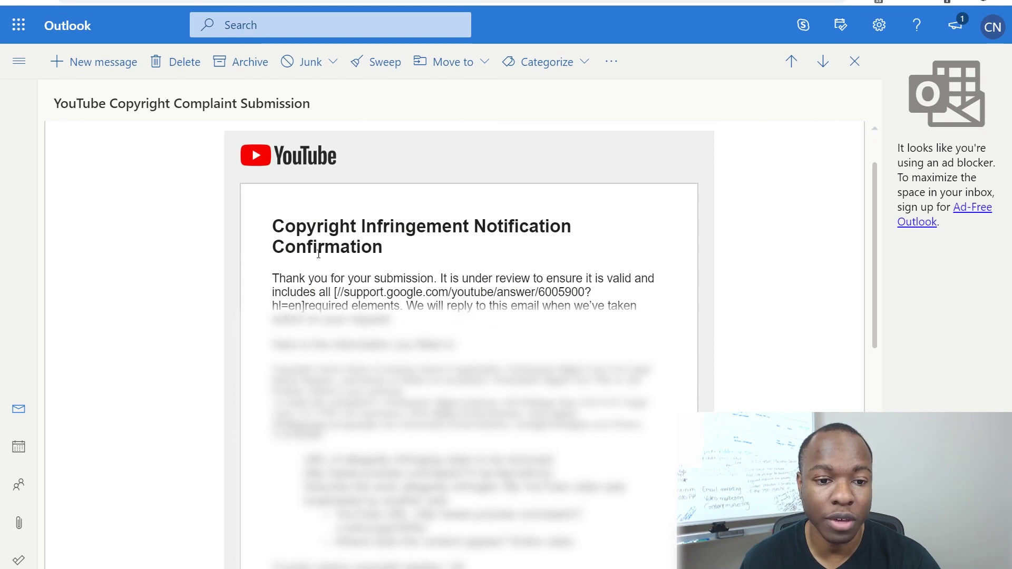
scroll(351, 296, down, 1)
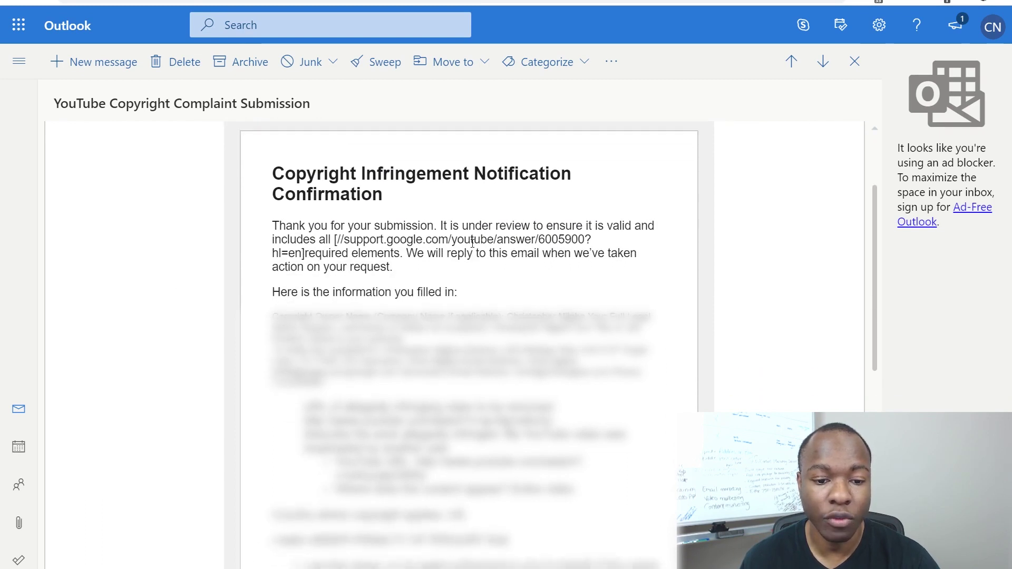
scroll(269, 278, down, 3)
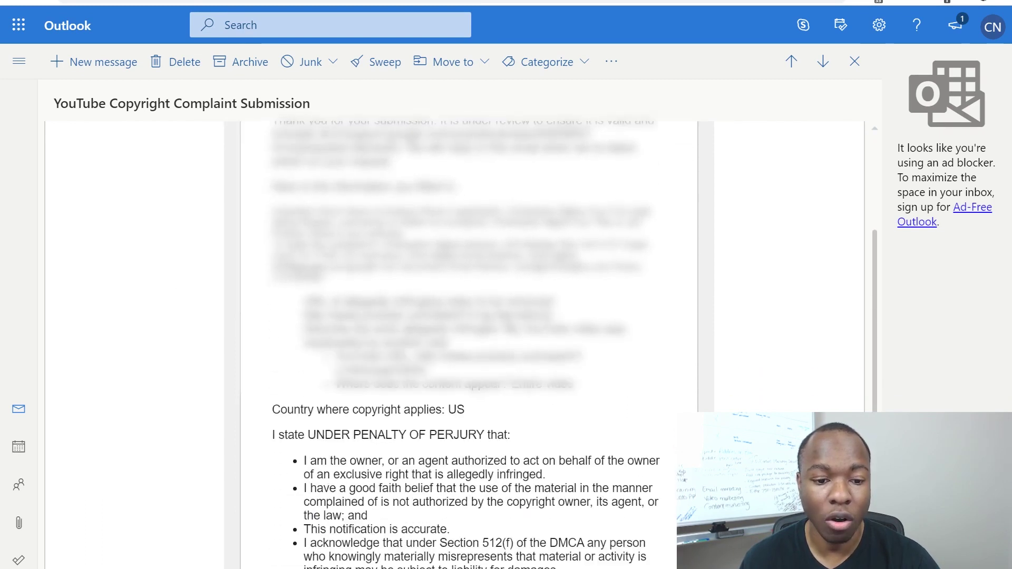
scroll(457, 343, down, 3)
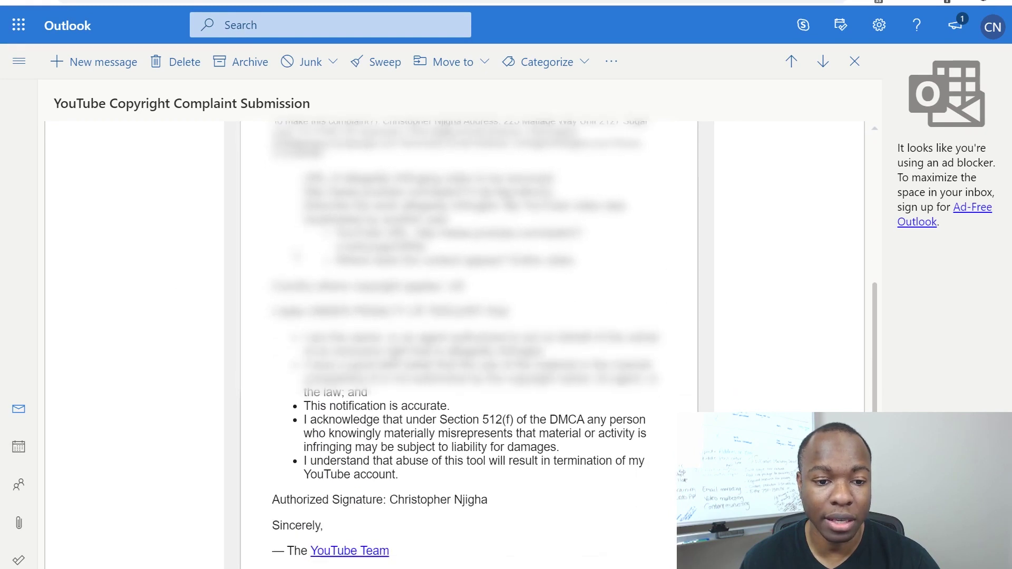
scroll(457, 343, down, 1)
scroll(458, 343, up, 1)
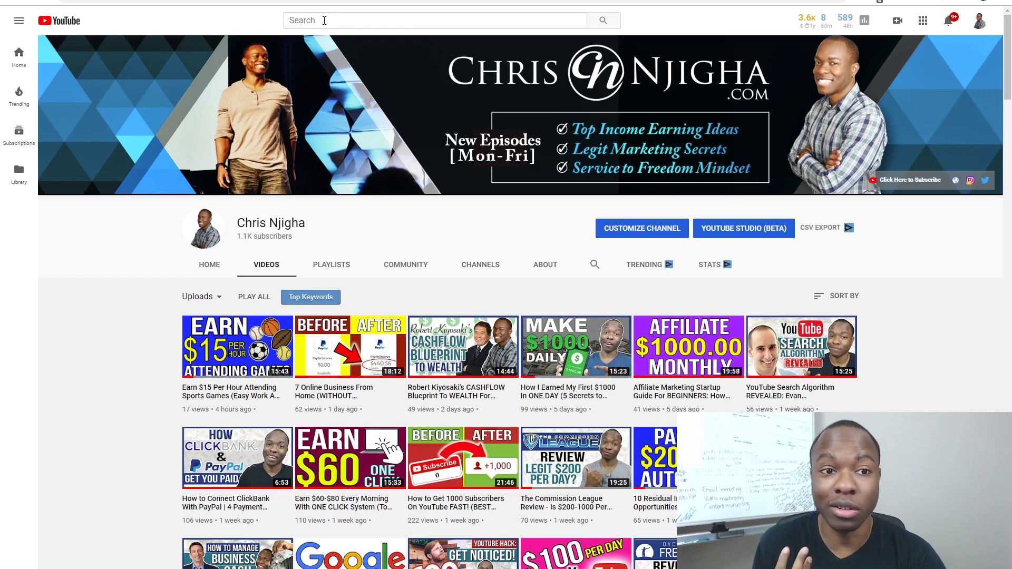
Step: Switch to YouTube, search for the channel owner's name and look through the results for videos uploaded by other channels
click(324, 20)
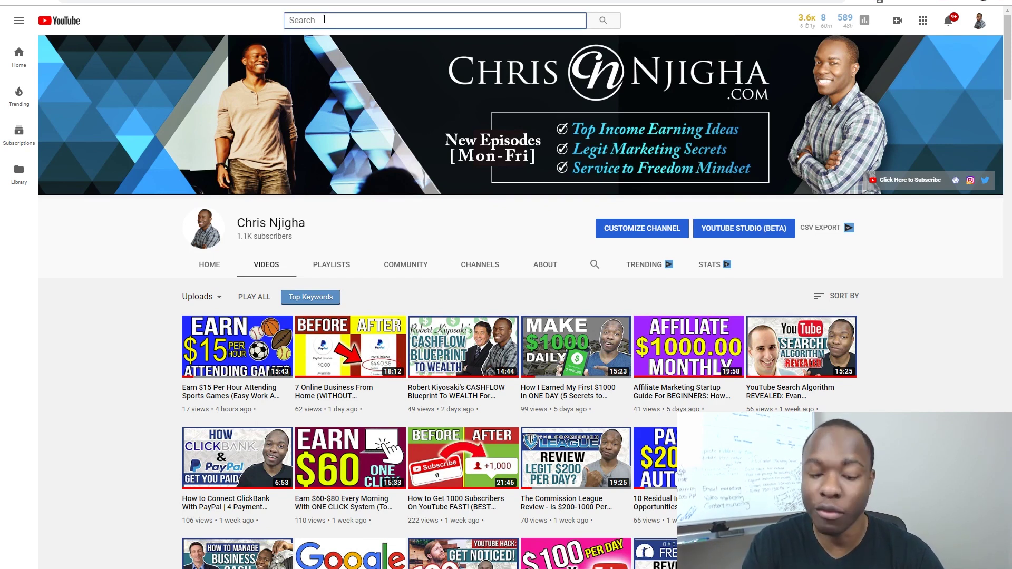
text(chris njigha)
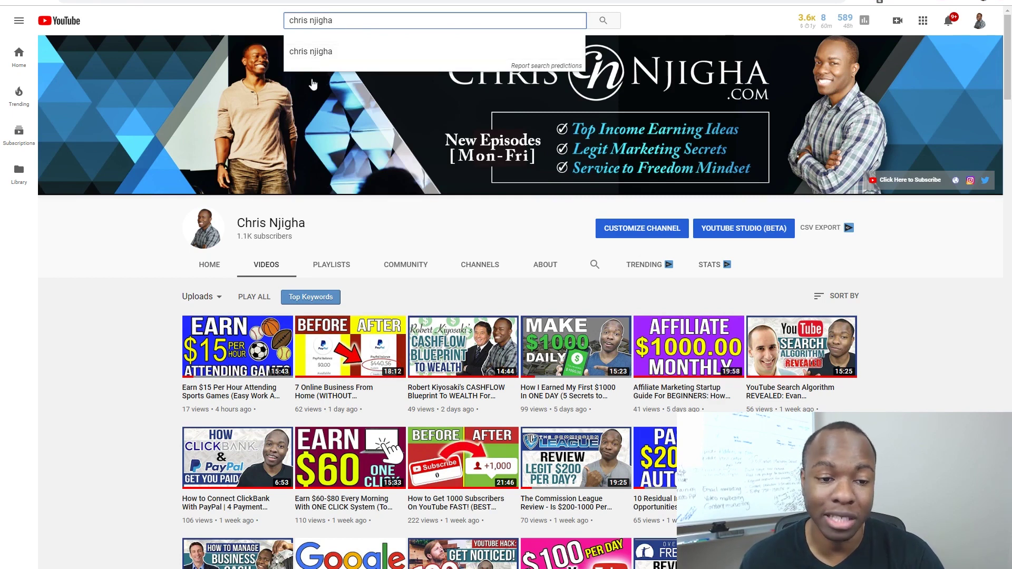
click(321, 53)
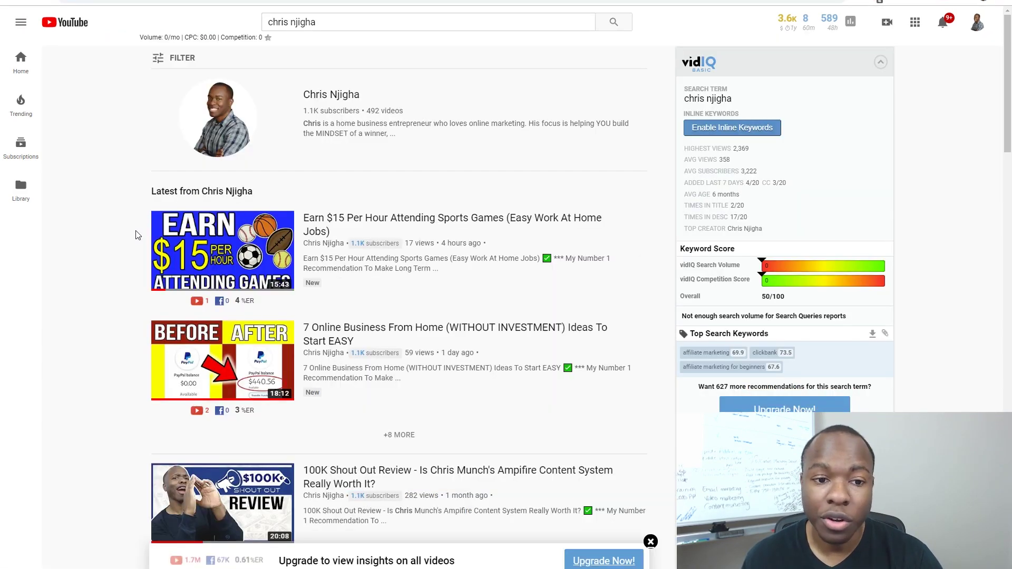
scroll(136, 236, down, 4)
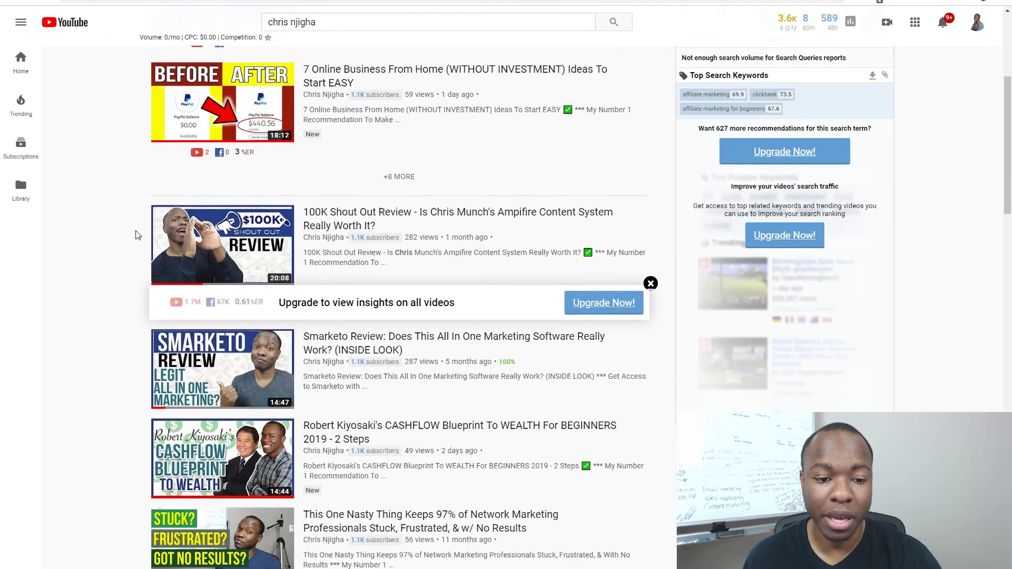
scroll(136, 235, down, 6)
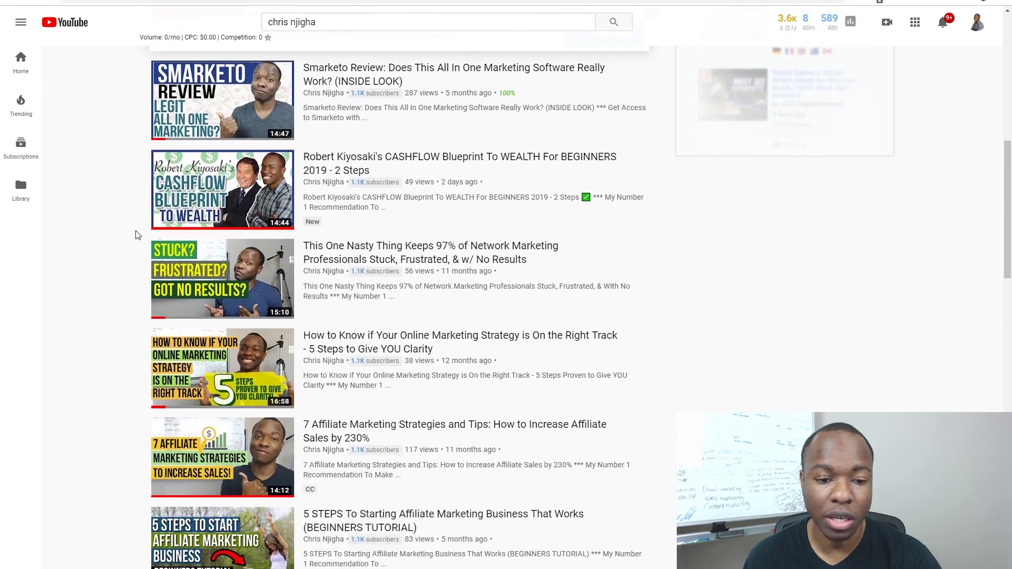
scroll(136, 236, down, 6)
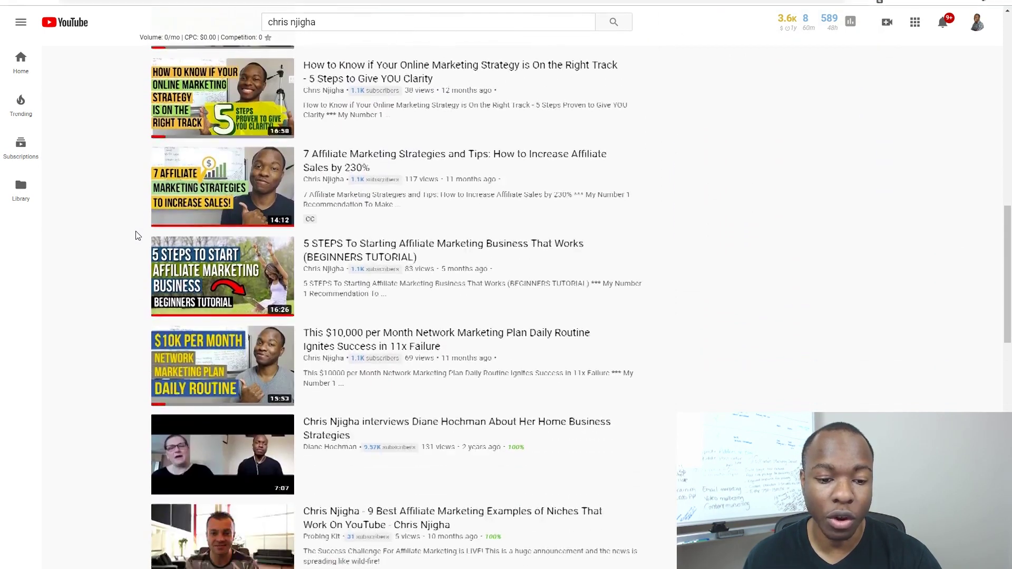
scroll(136, 236, down, 5)
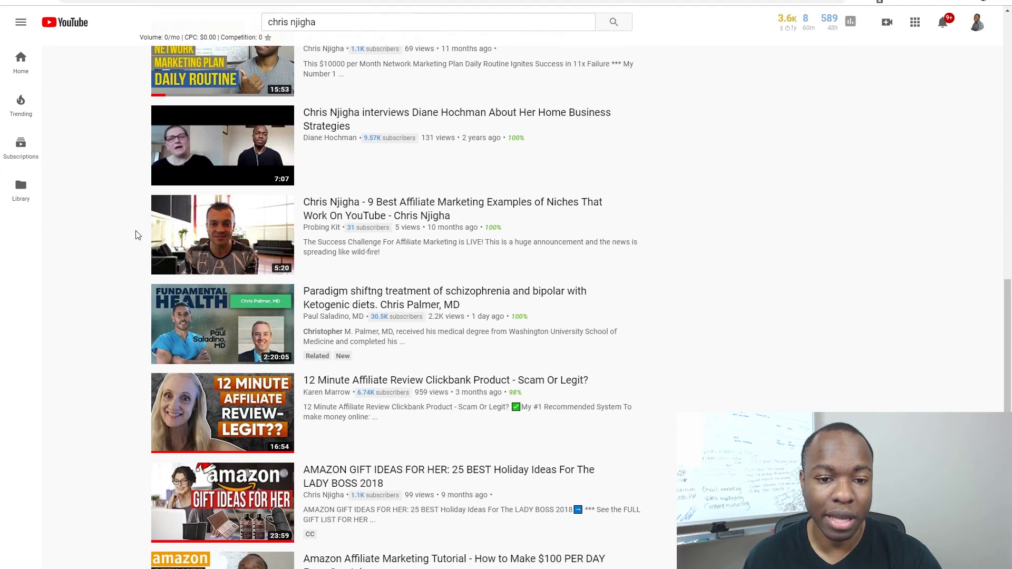
scroll(135, 235, down, 1)
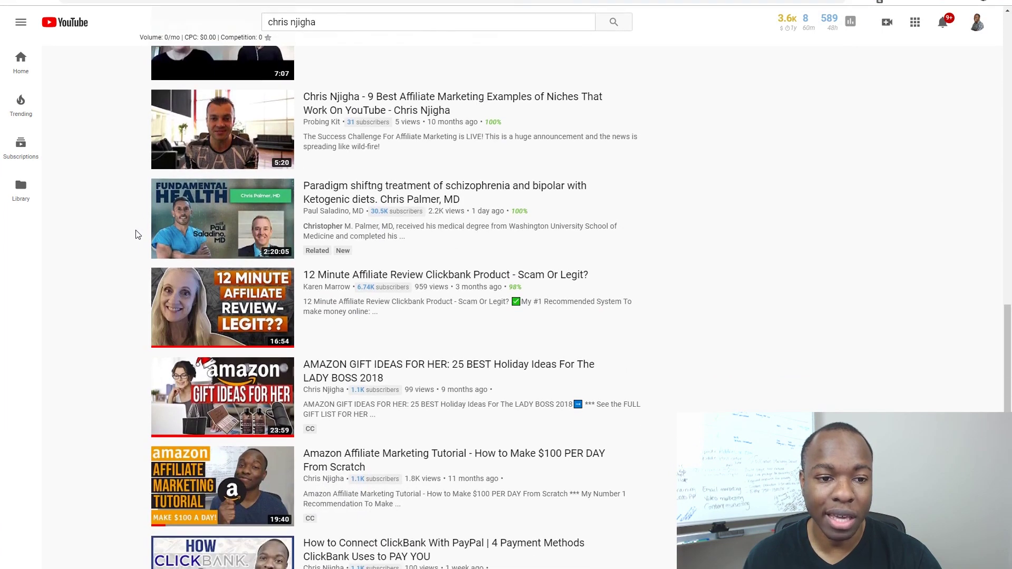
Step: Continue through the remaining search results, checking each video's channel name for further reuploads of the owner's content
scroll(136, 236, down, 1)
scroll(135, 235, down, 4)
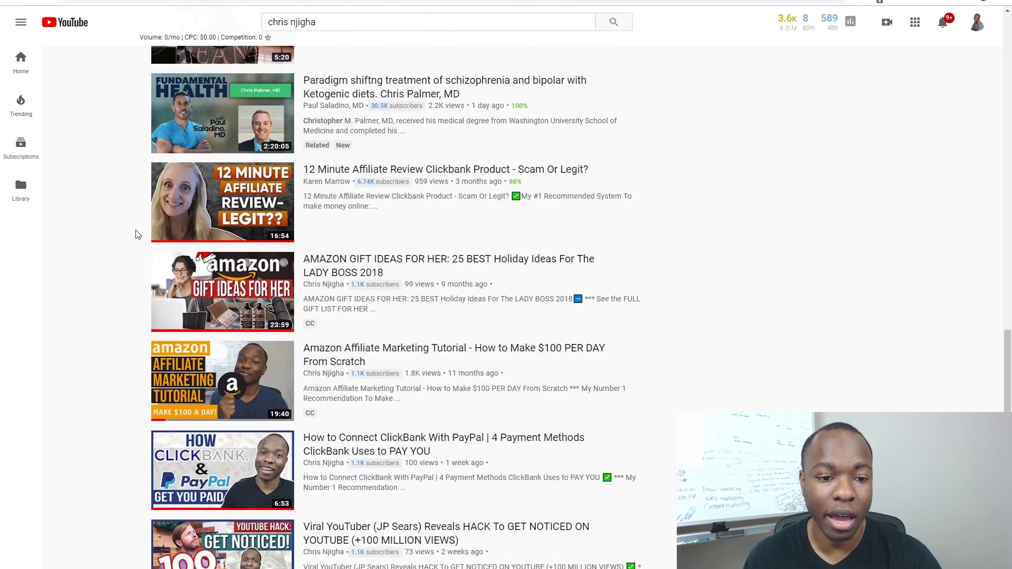
scroll(135, 234, down, 5)
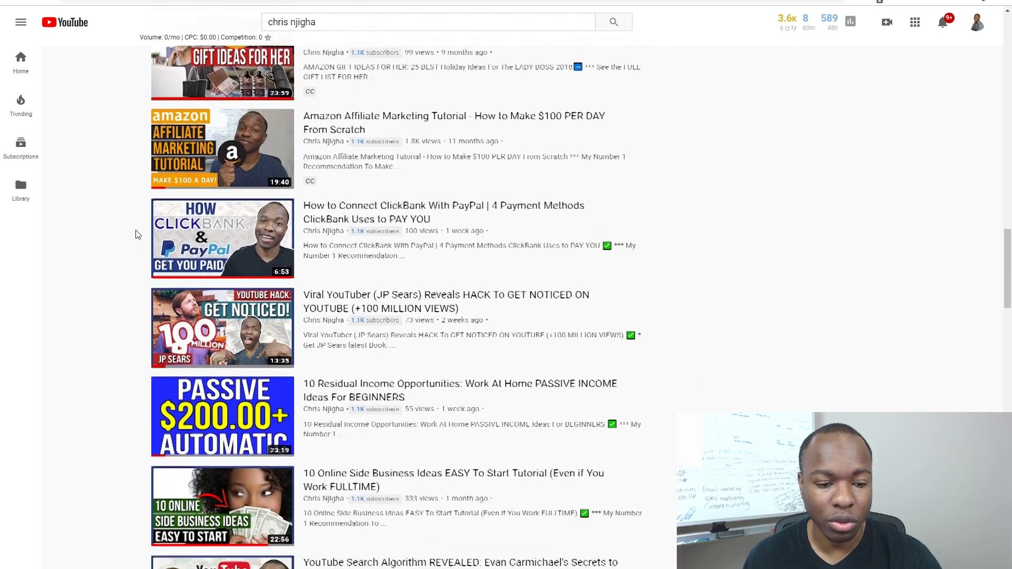
scroll(135, 235, down, 7)
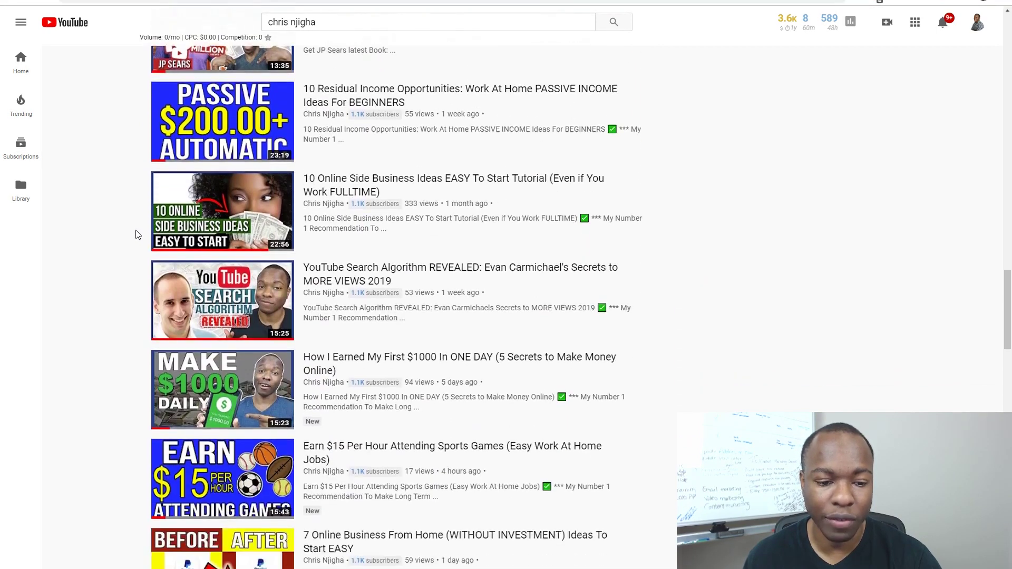
scroll(135, 235, down, 5)
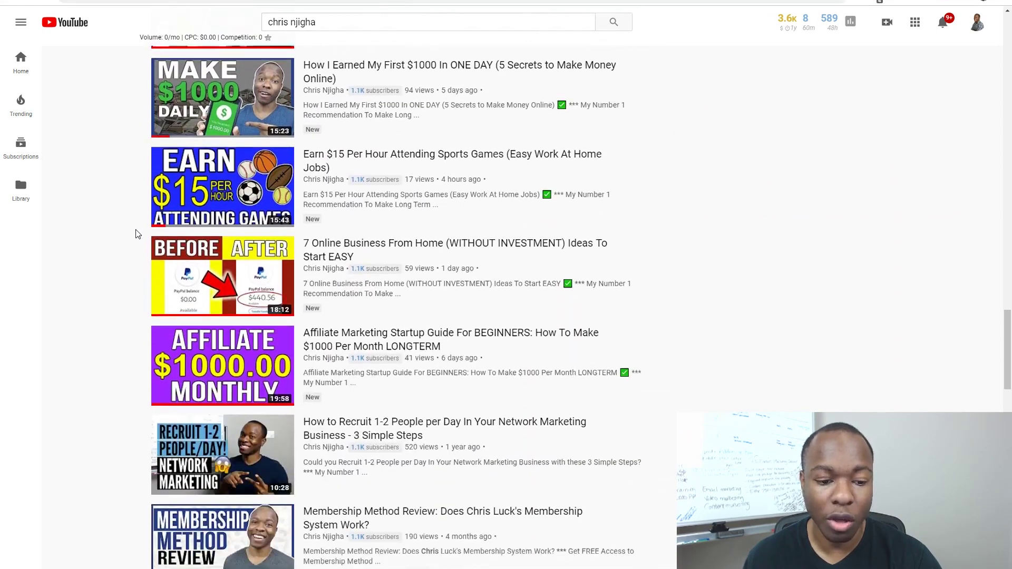
scroll(135, 234, down, 6)
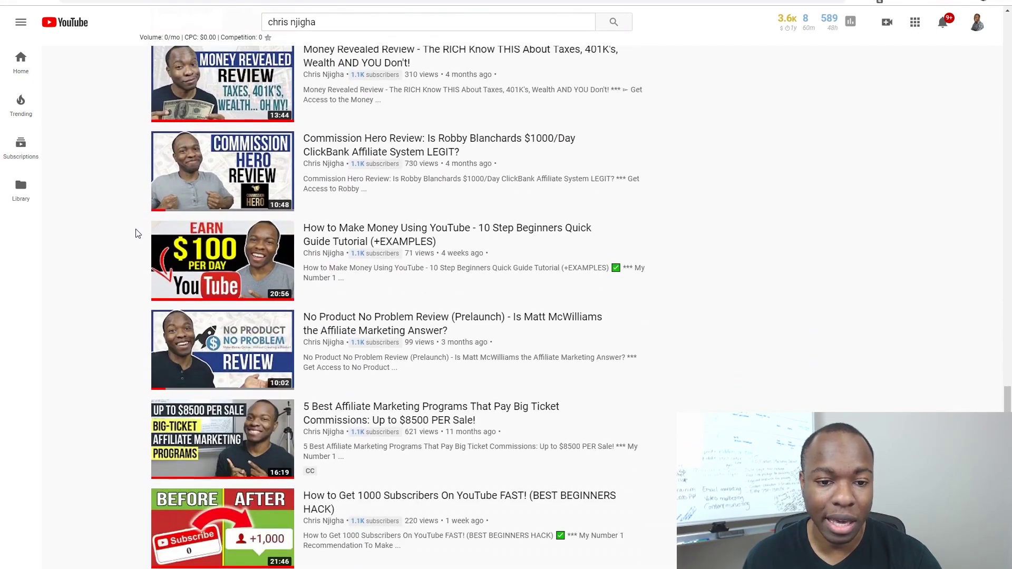
scroll(136, 234, down, 3)
scroll(135, 233, down, 5)
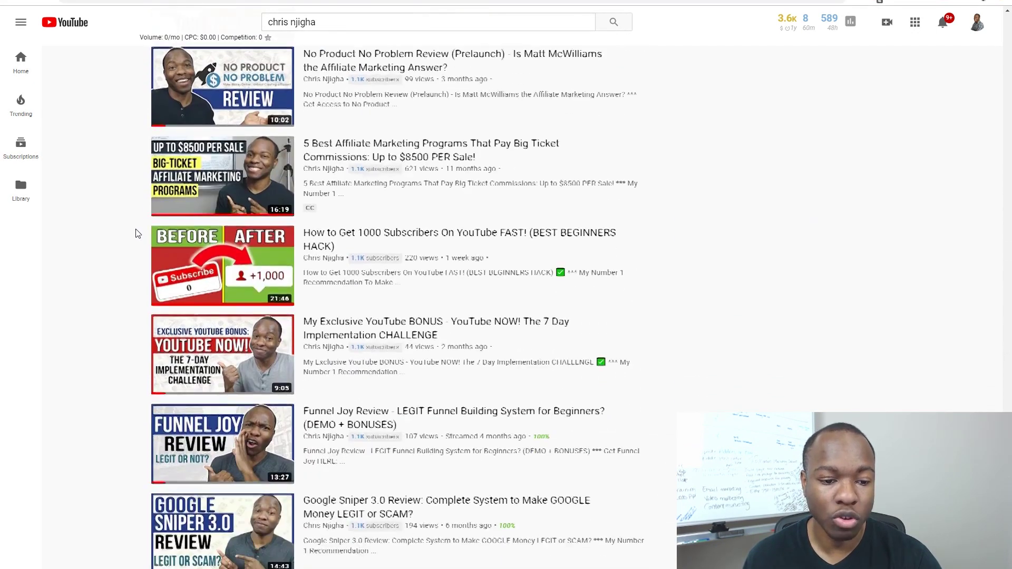
scroll(135, 233, down, 1)
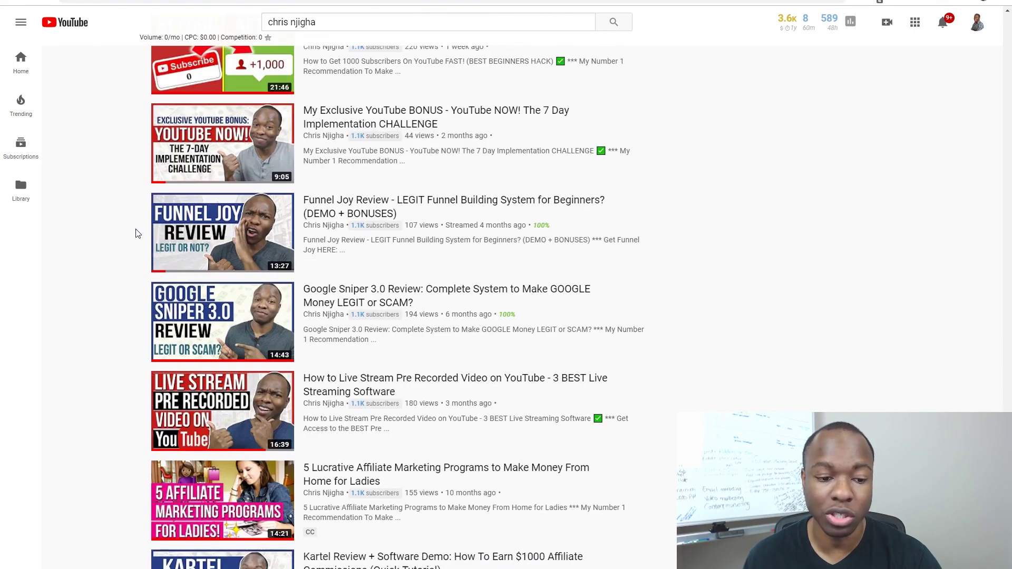